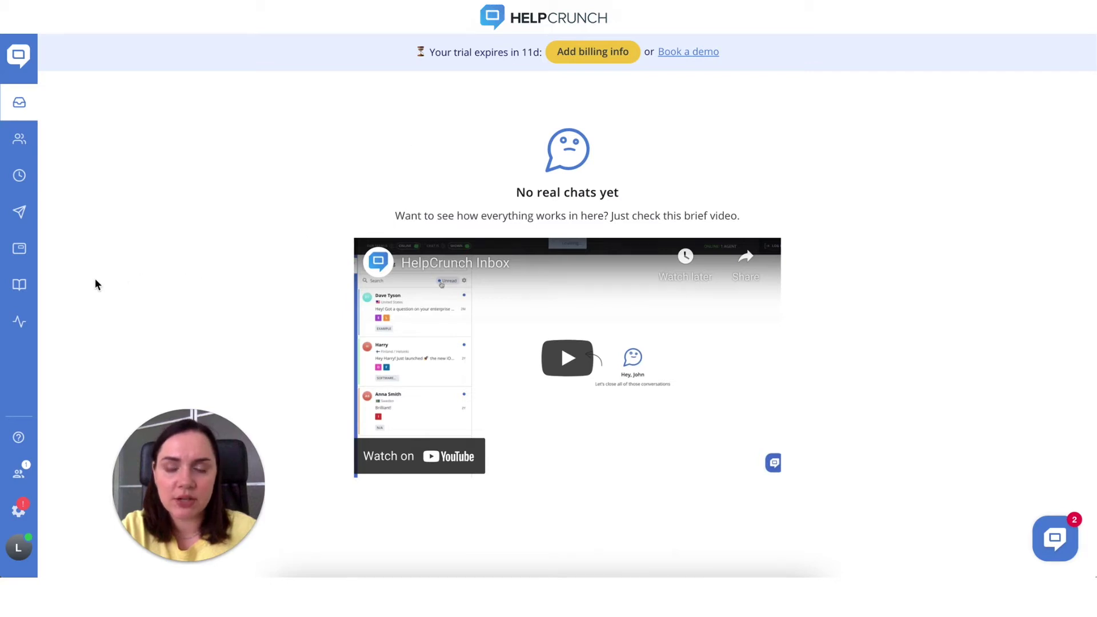
- Start a new knowledge base category and name it "Return and refund policies"
left_click(21, 287)
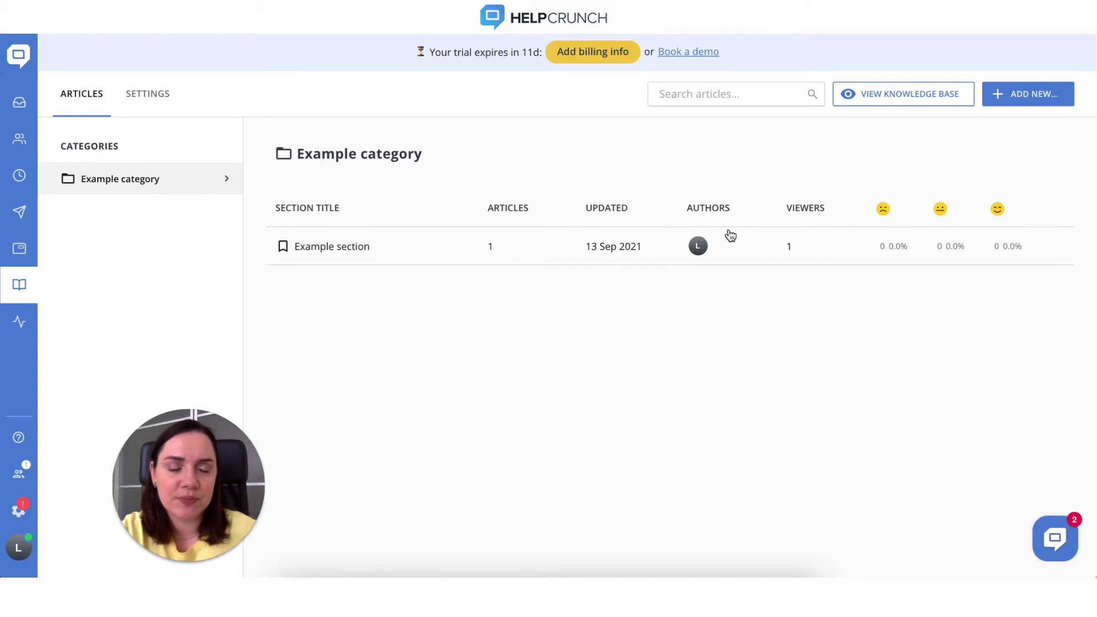
left_click(1004, 103)
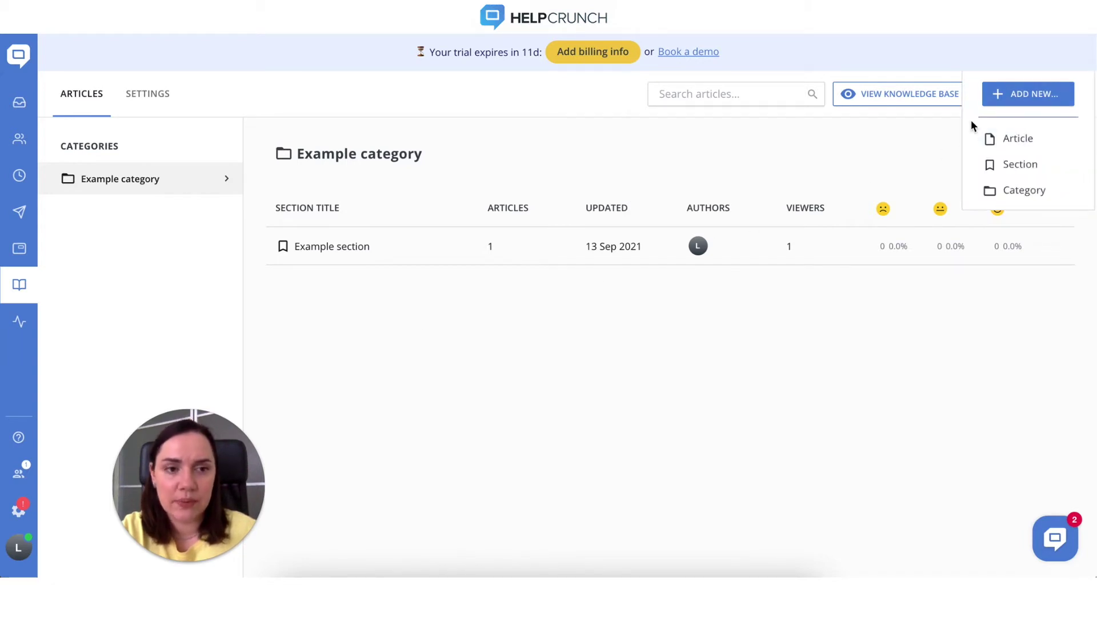
left_click(984, 191)
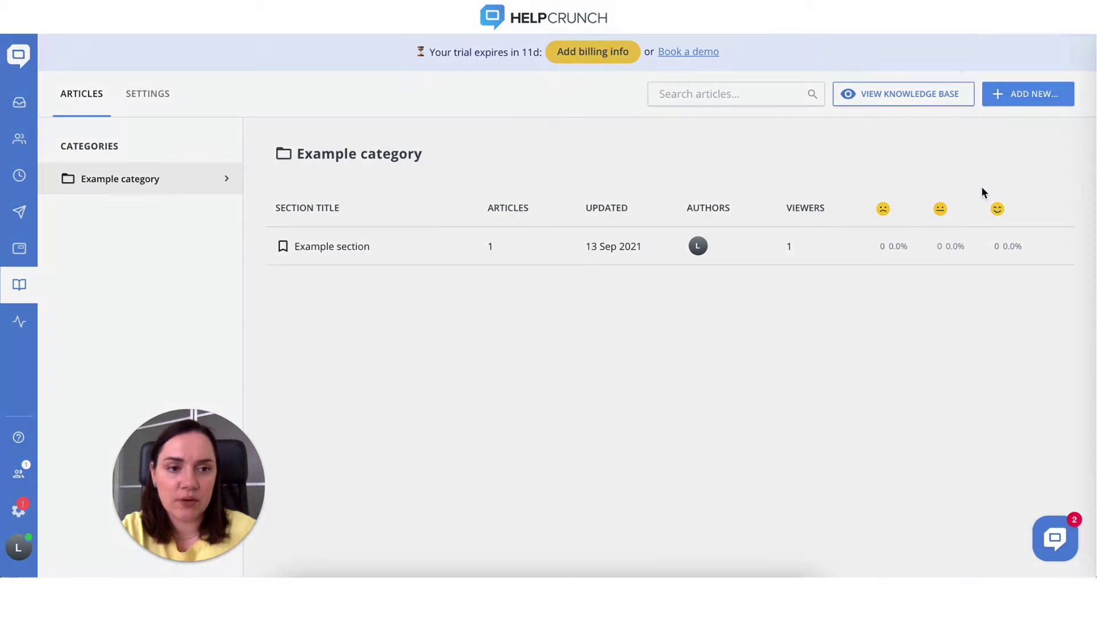
left_click(771, 160)
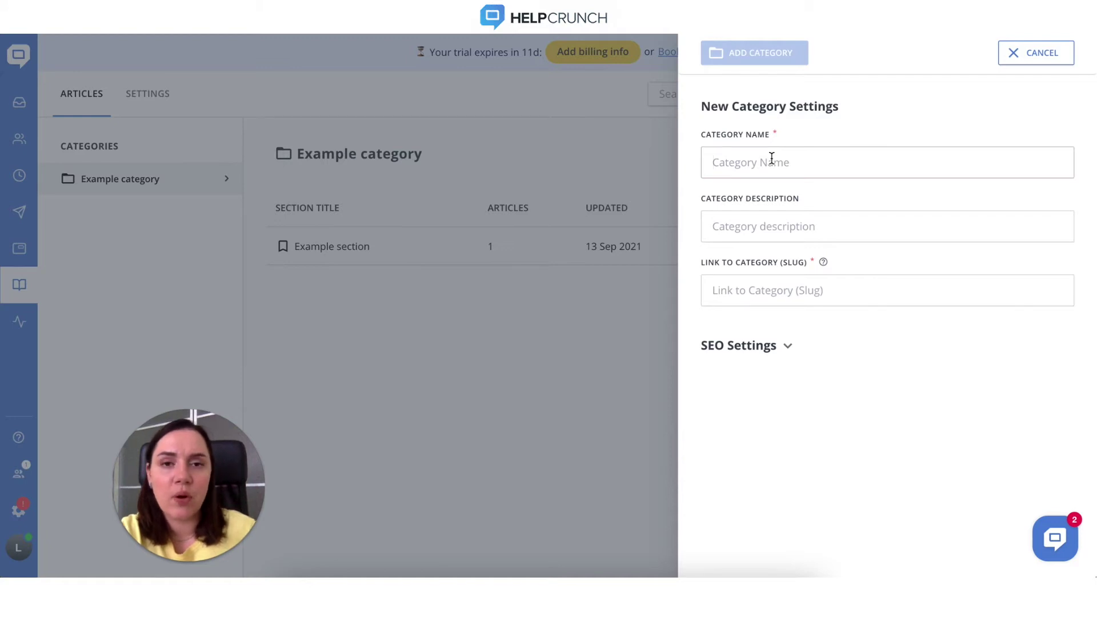
type("Return")
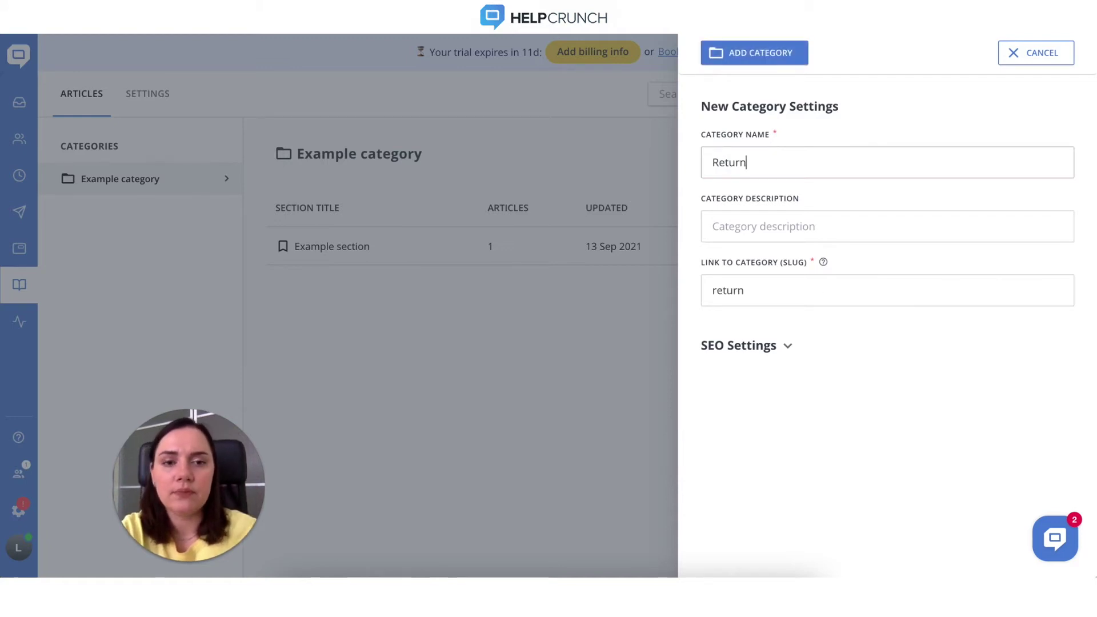
type(" and re")
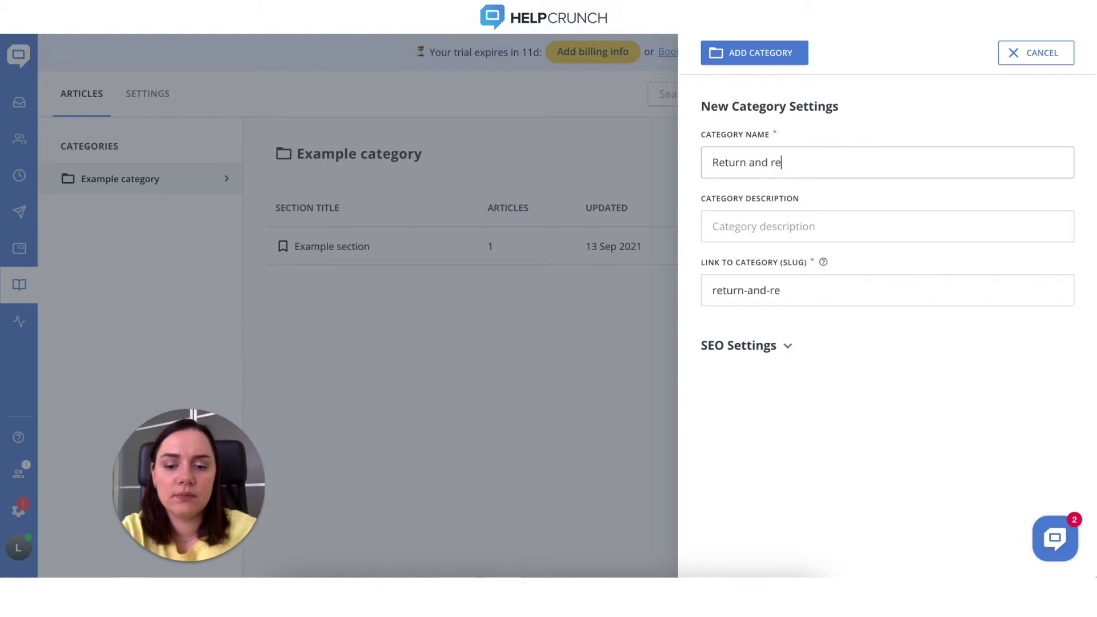
type("fund policies")
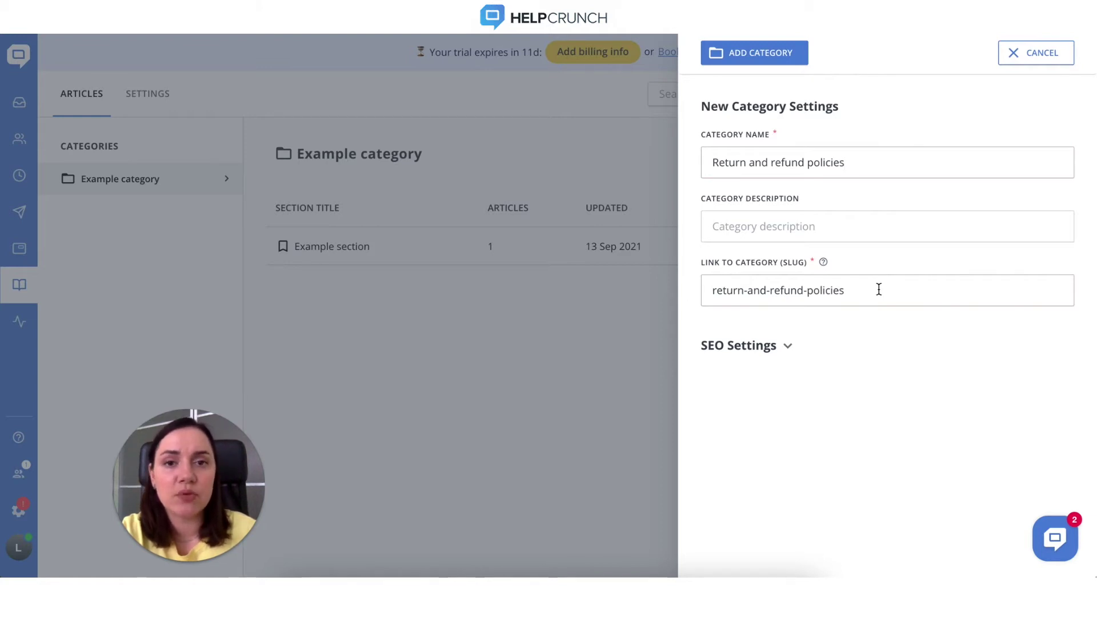
- Set the category's SEO page title to "Return policy" and add the category to the knowledge base
left_click(787, 349)
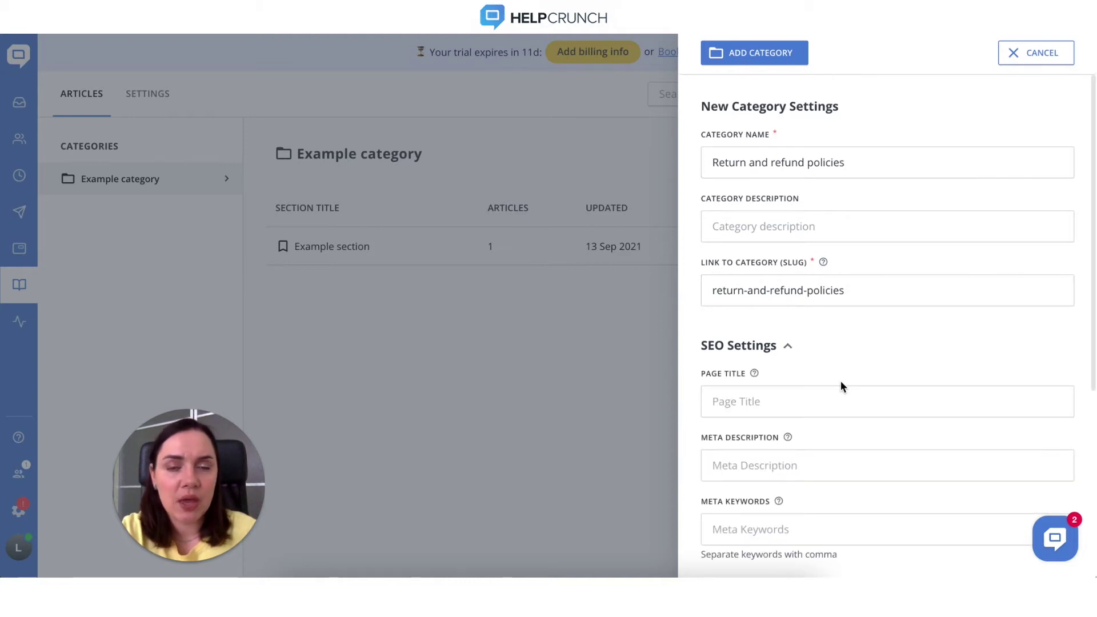
scroll(842, 383, "down", 3)
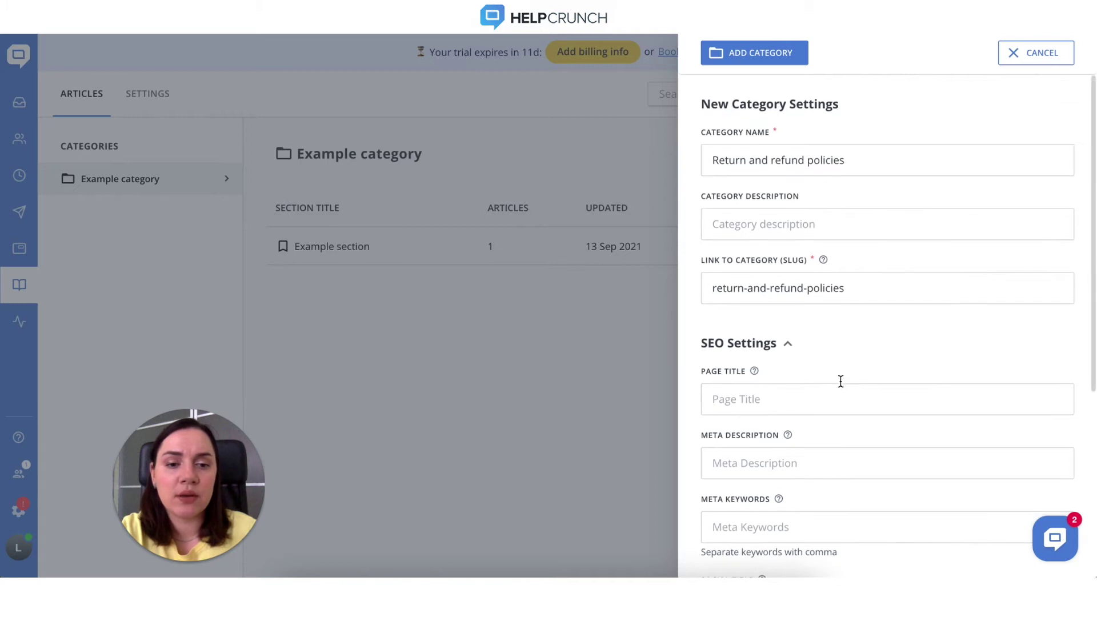
scroll(841, 383, "down", 2)
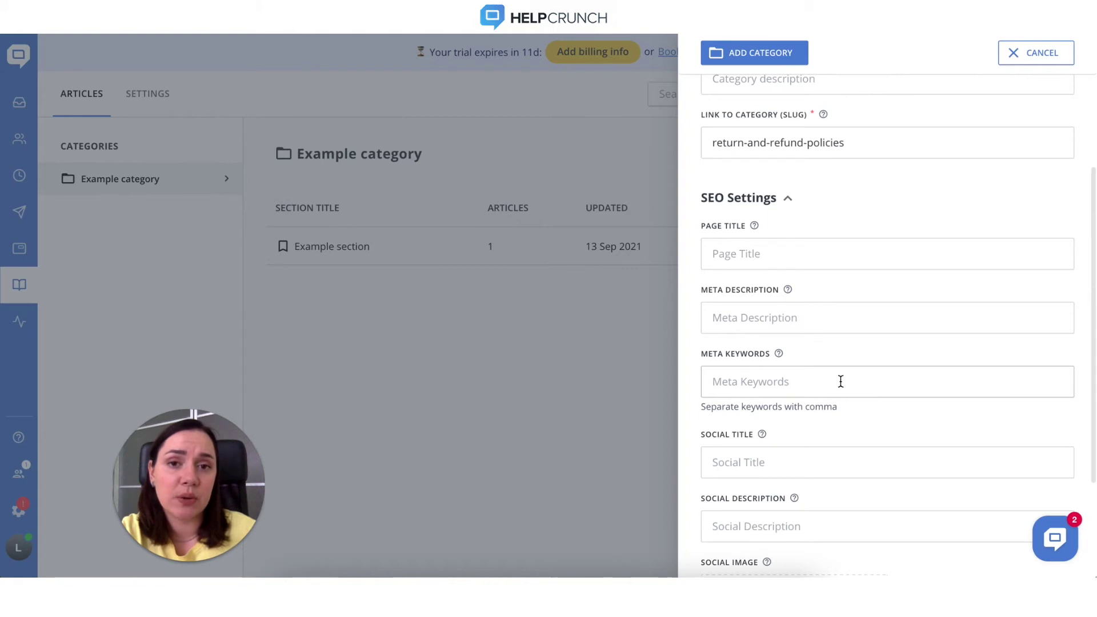
scroll(823, 284, "down", 1)
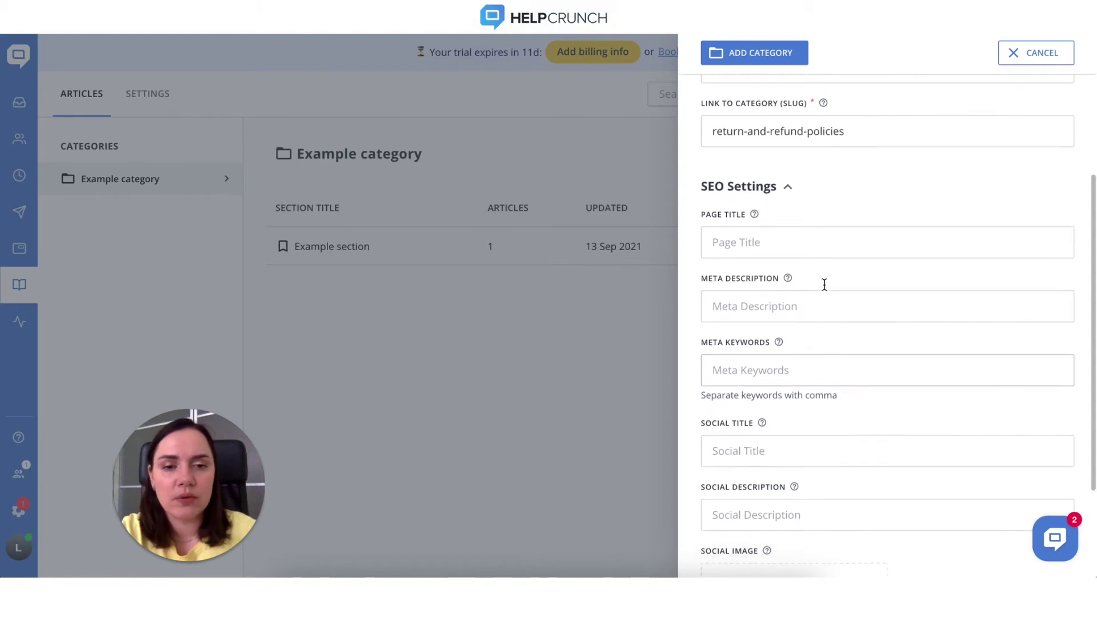
left_click(822, 235)
type("Re")
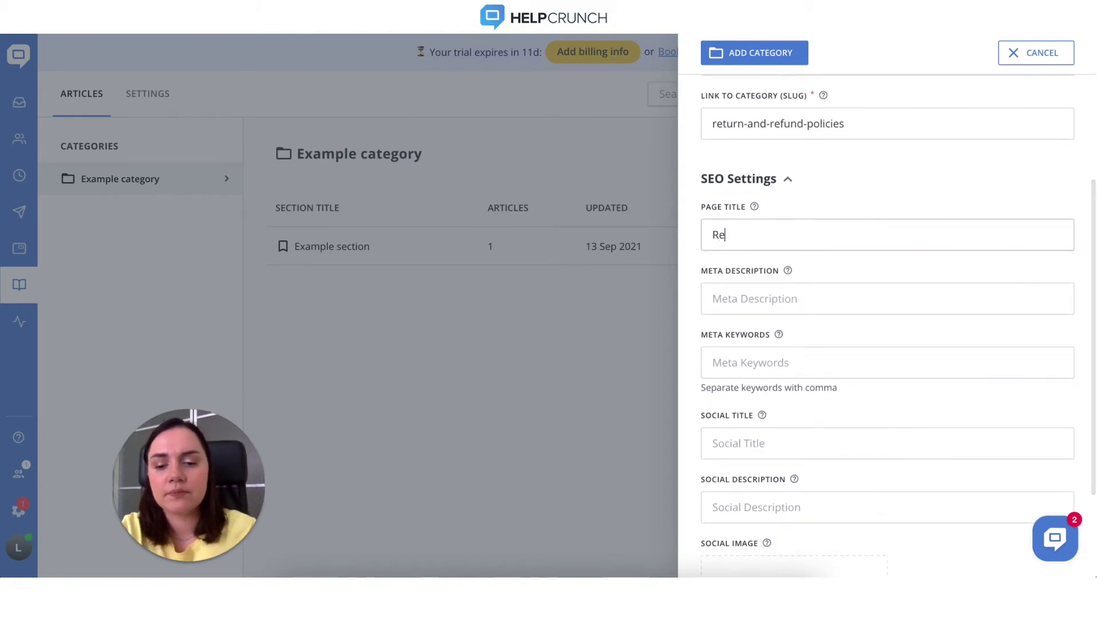
type("turn policy")
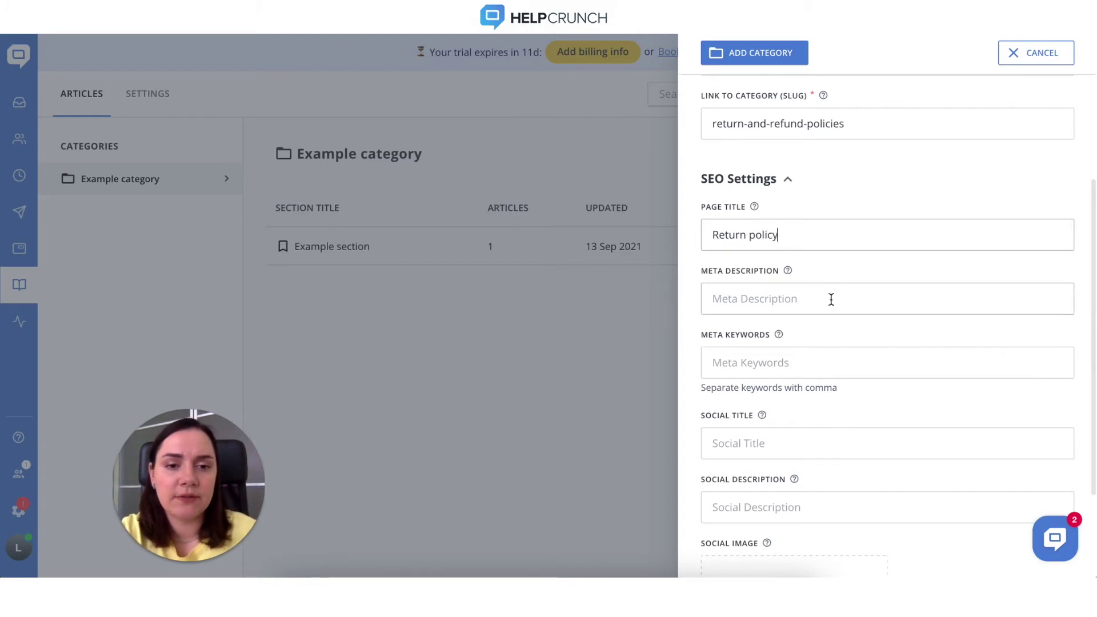
scroll(831, 300, "down", 3)
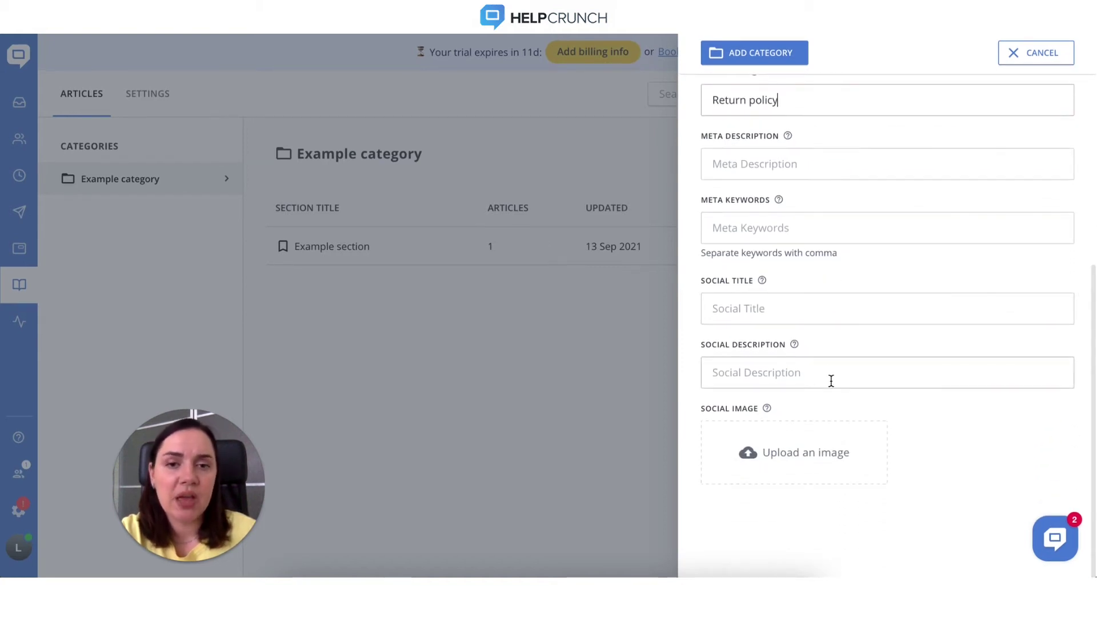
left_click(788, 54)
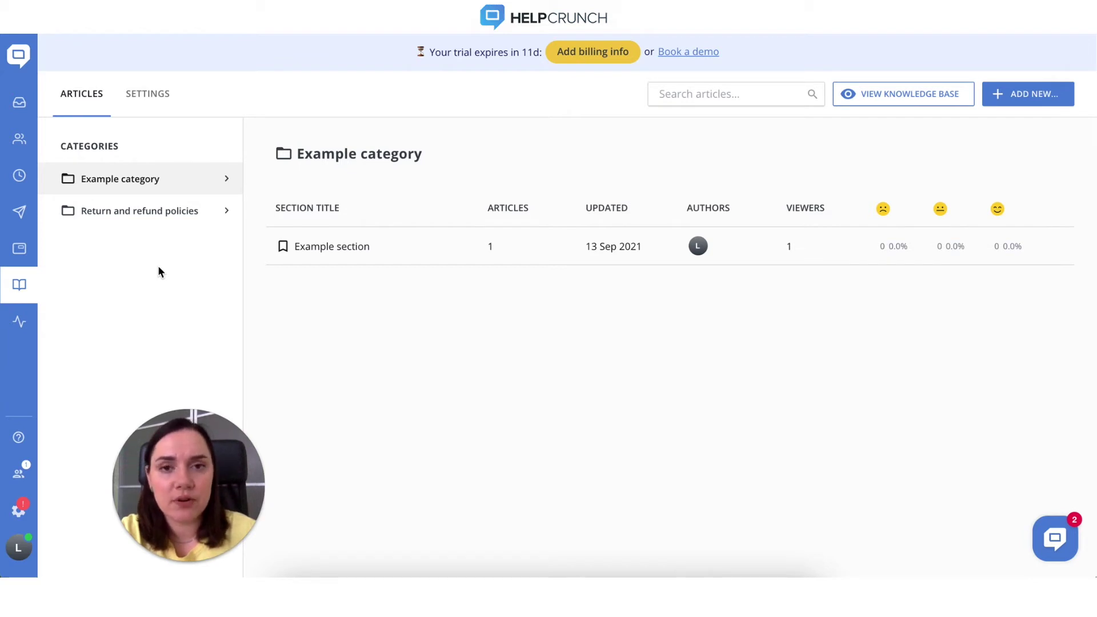
- Create a new article in the "Return and refund policies" category, titled "How can I return an item?"
left_click(120, 215)
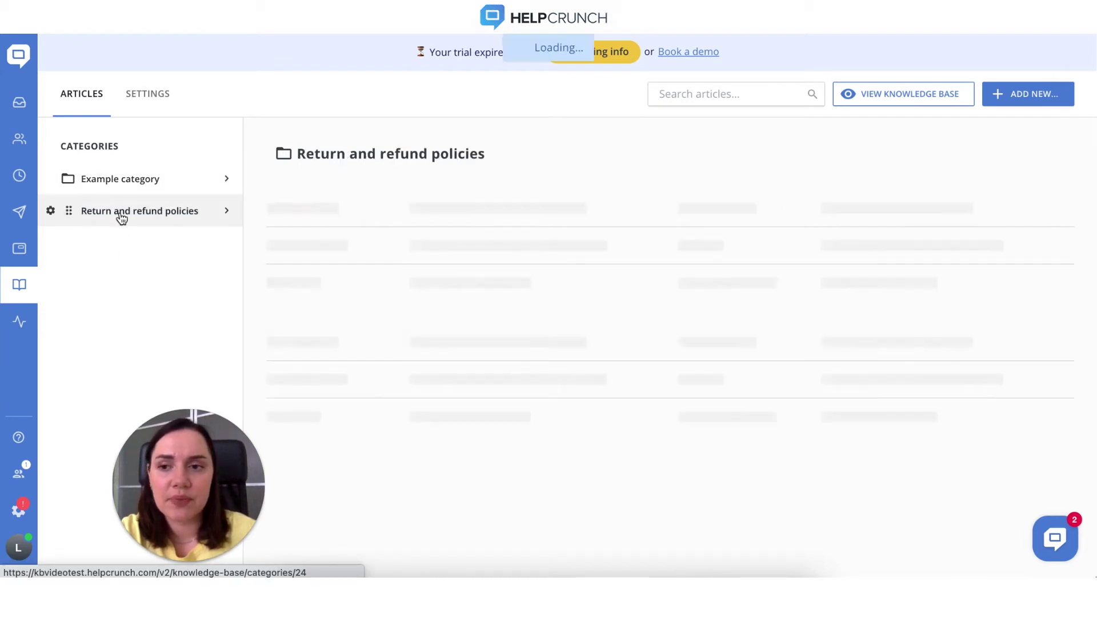
left_click(997, 104)
left_click(1000, 143)
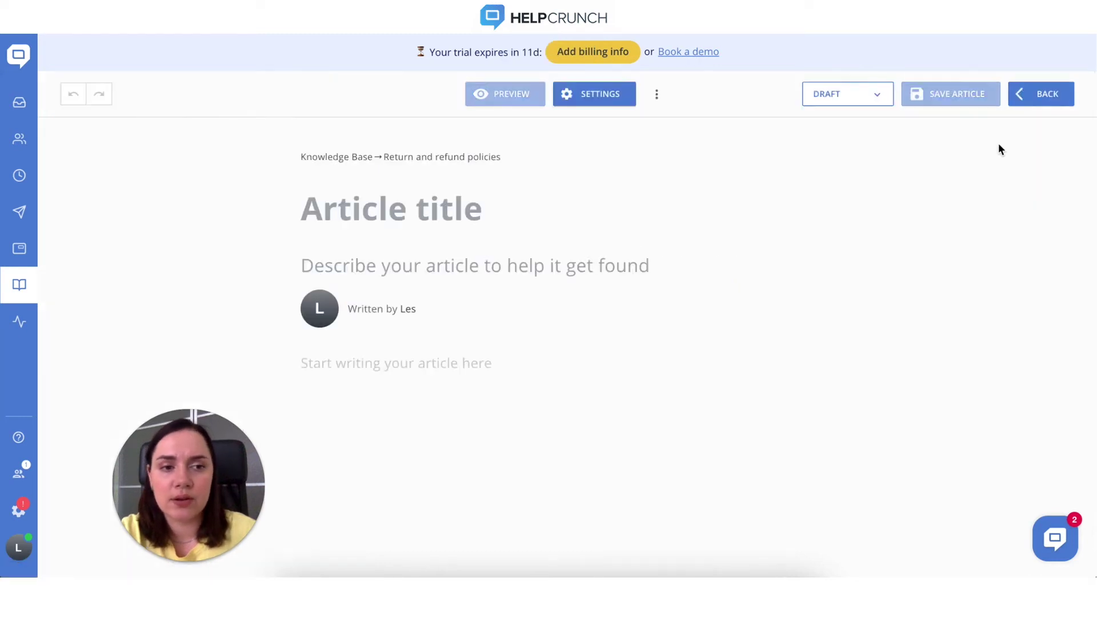
left_click(542, 212)
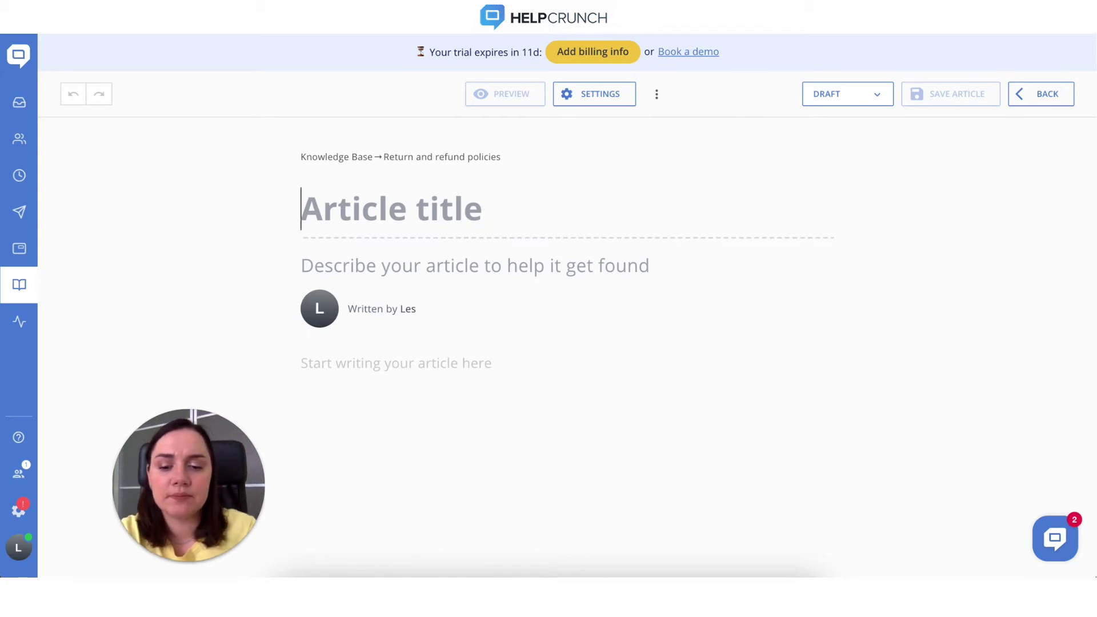
type("How can I")
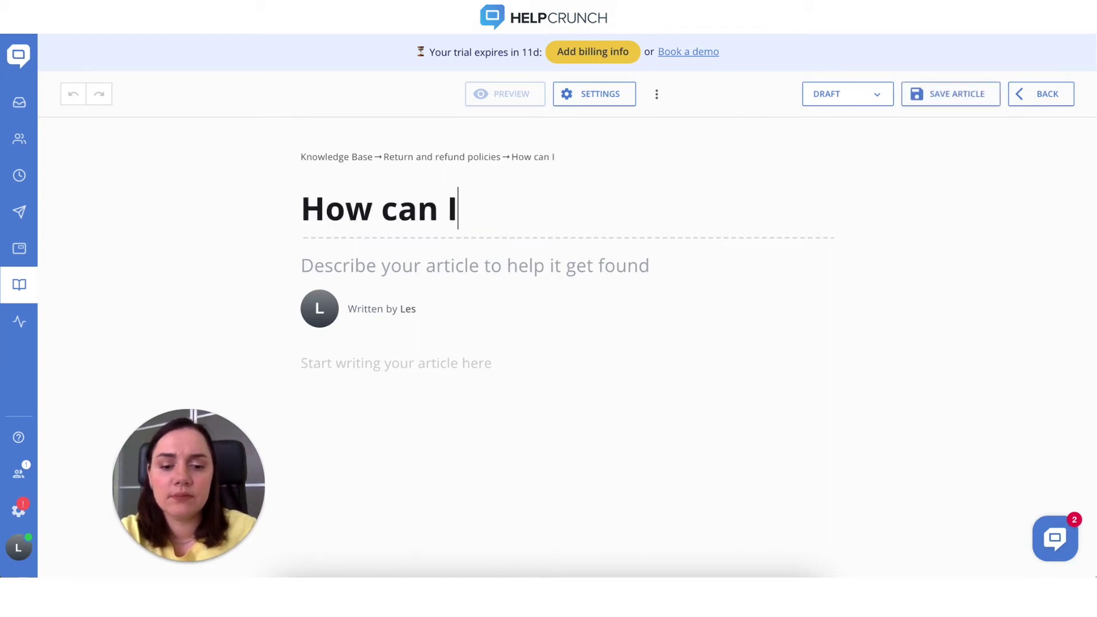
type(" return ")
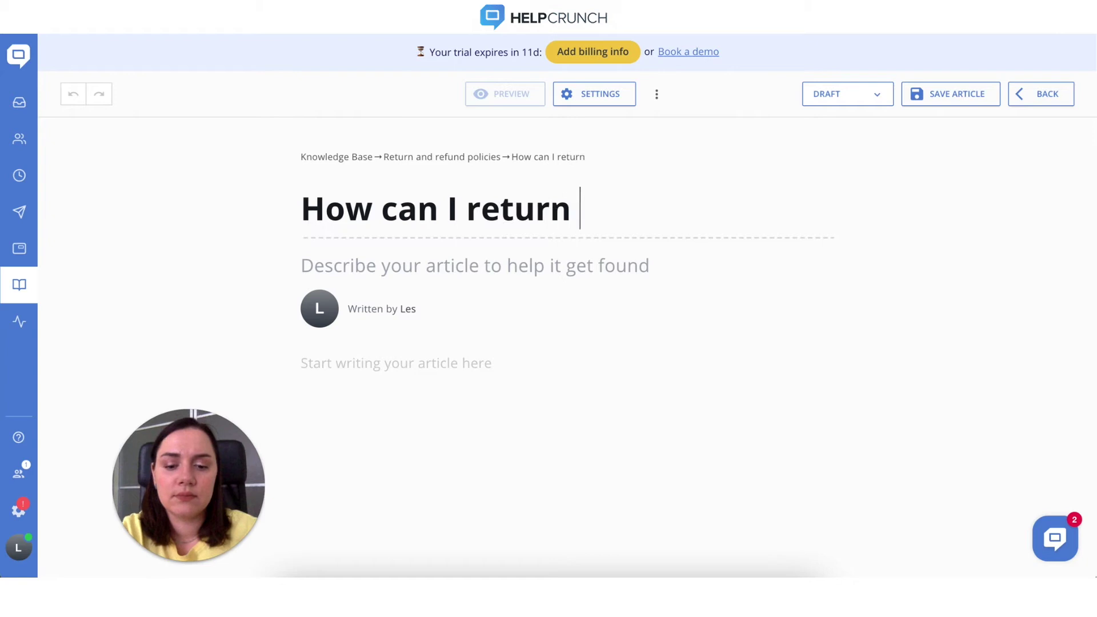
type("an item?")
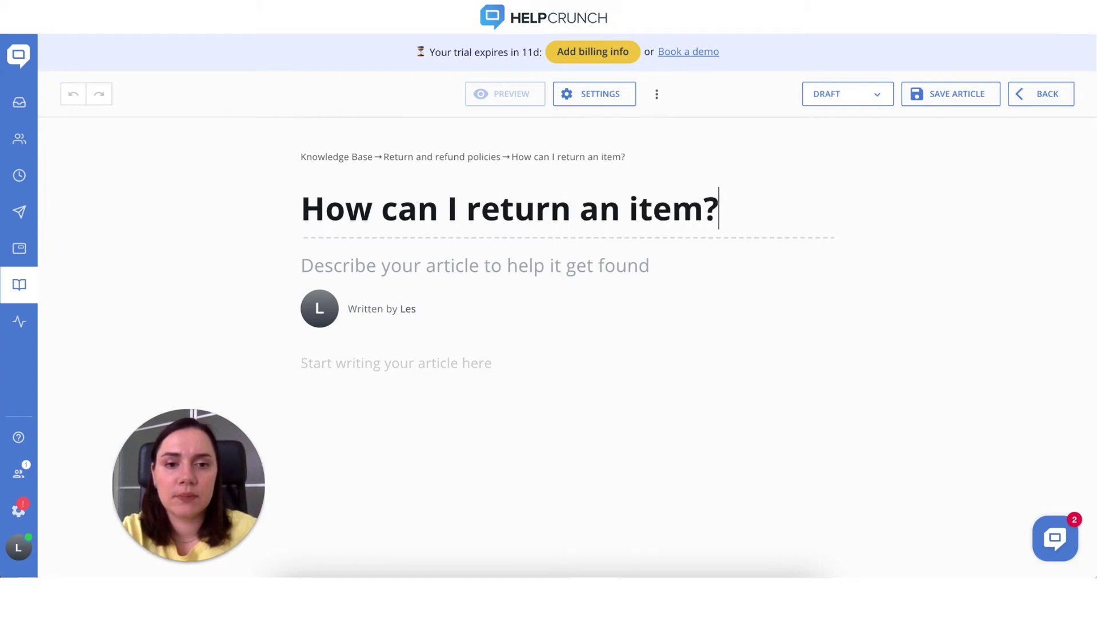
- Describe the article as "Find out how to return an item here." and save it as a draft
left_click(690, 278)
type("Find")
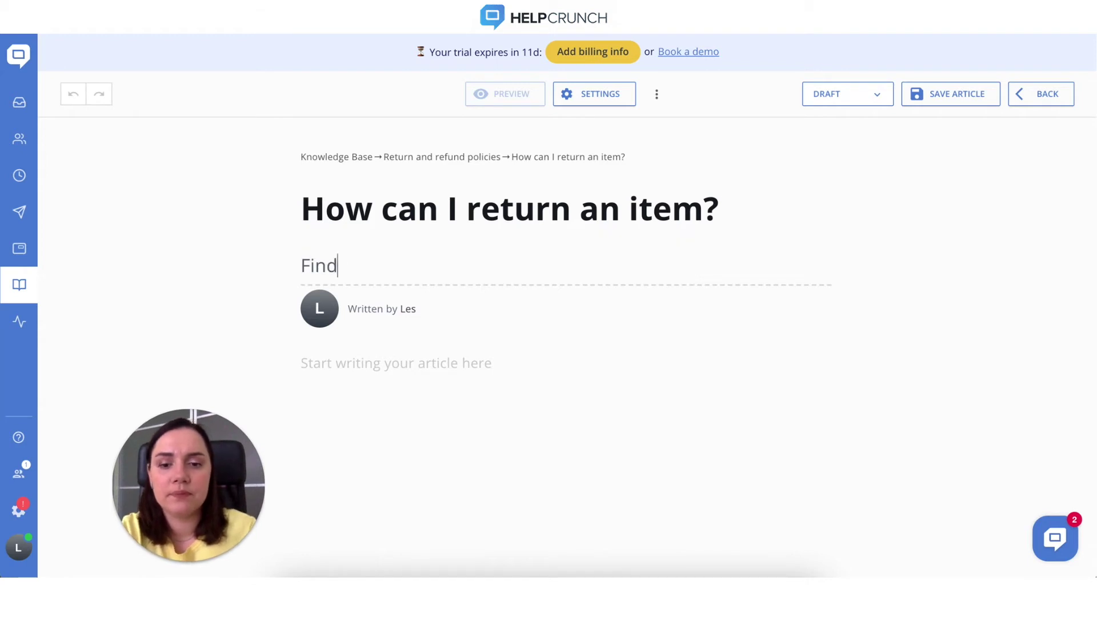
type(" out how ")
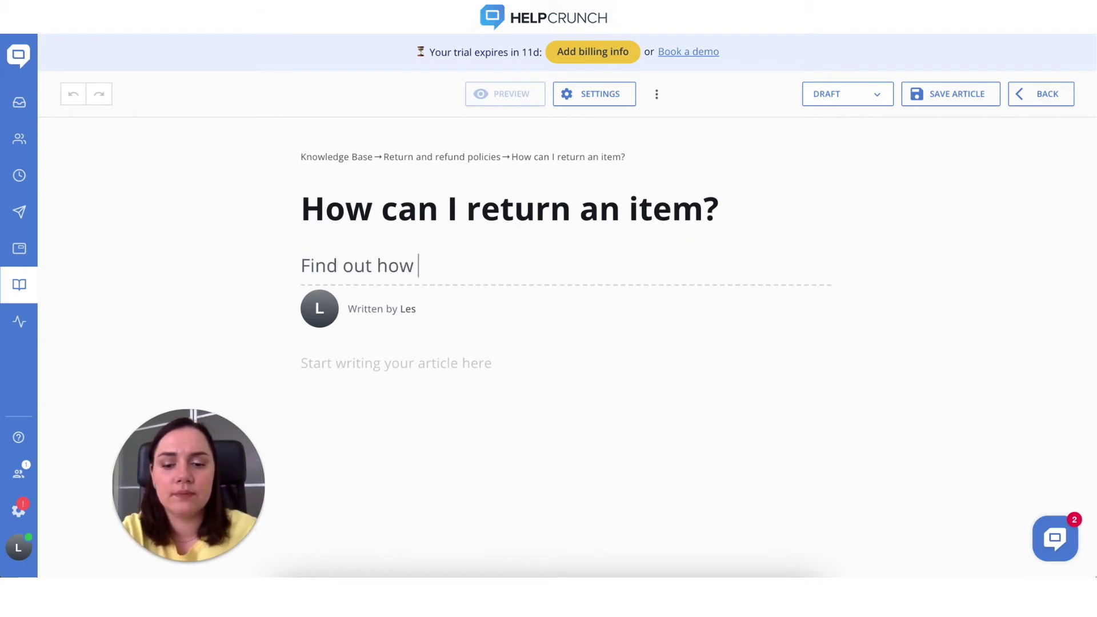
type("to return an")
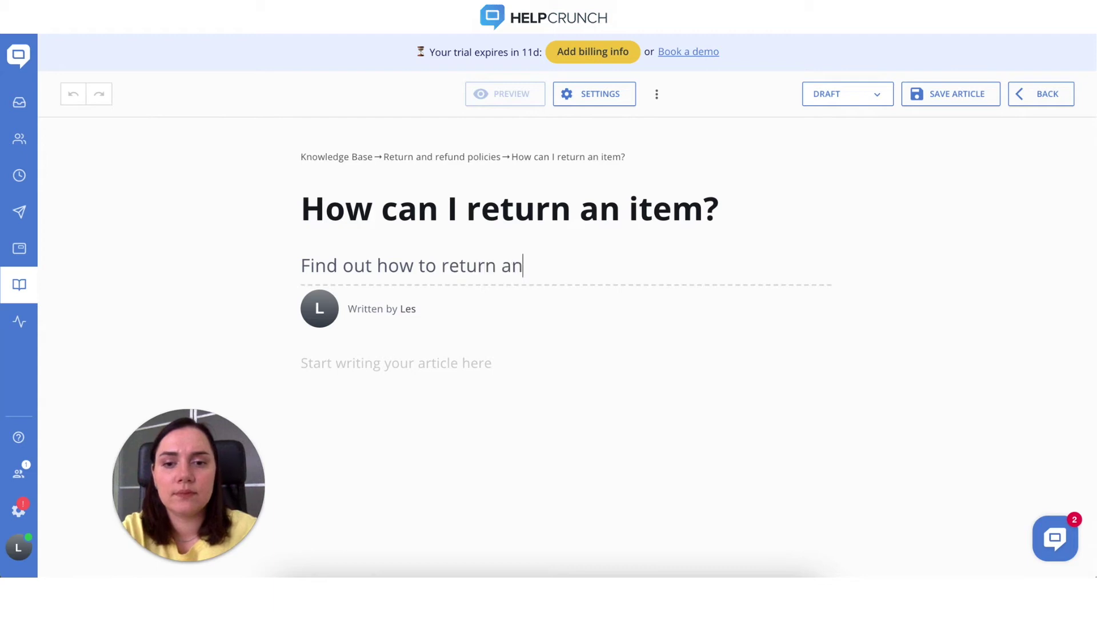
type(" item")
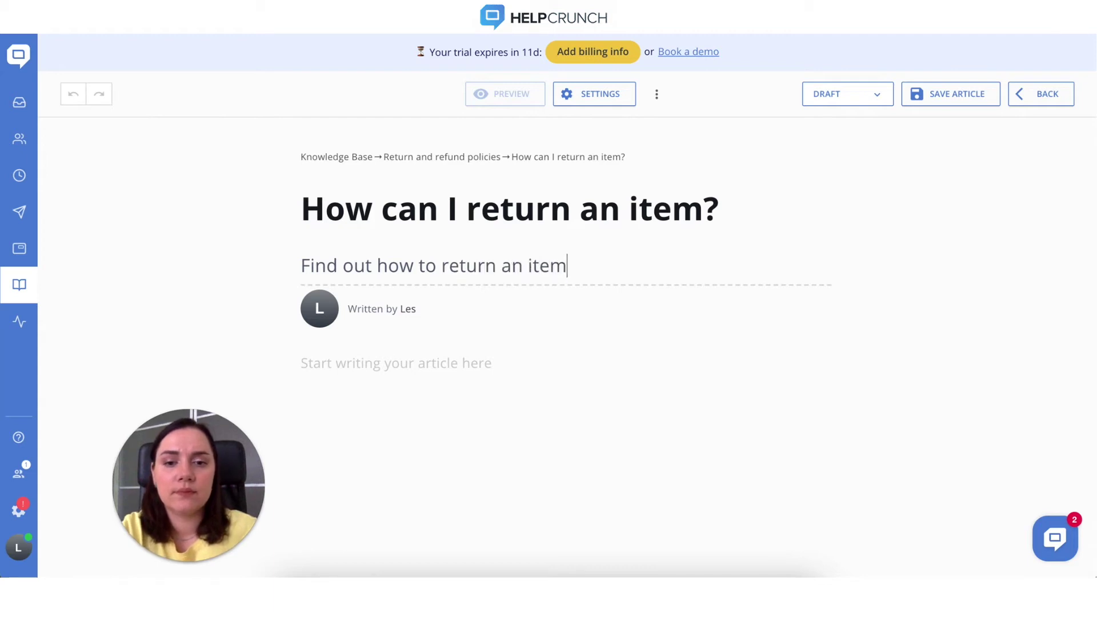
type(" here.")
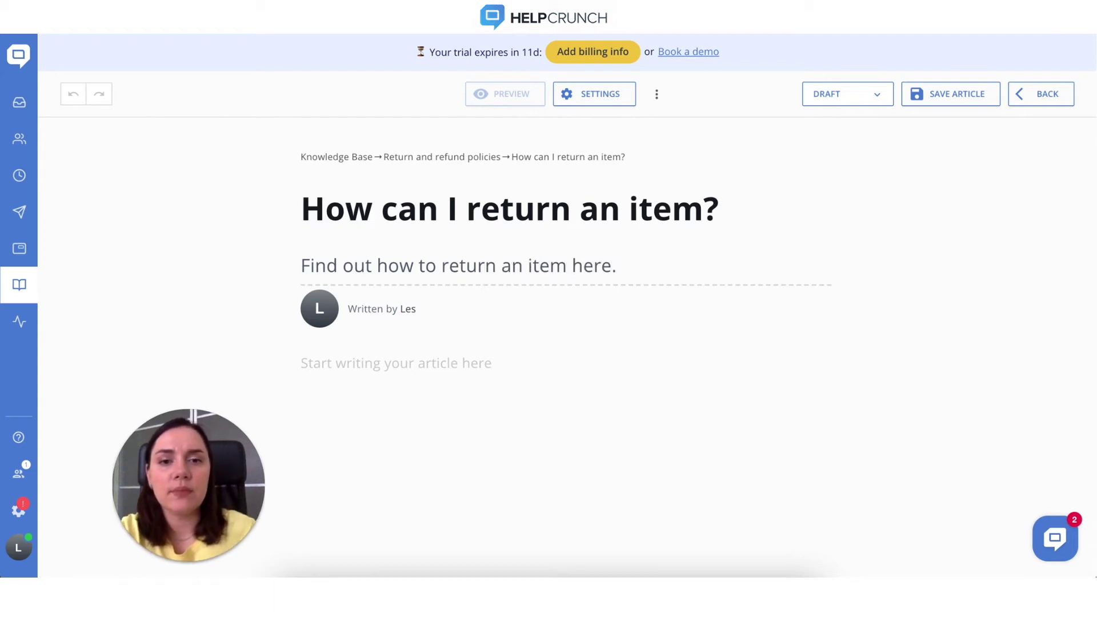
left_click(946, 97)
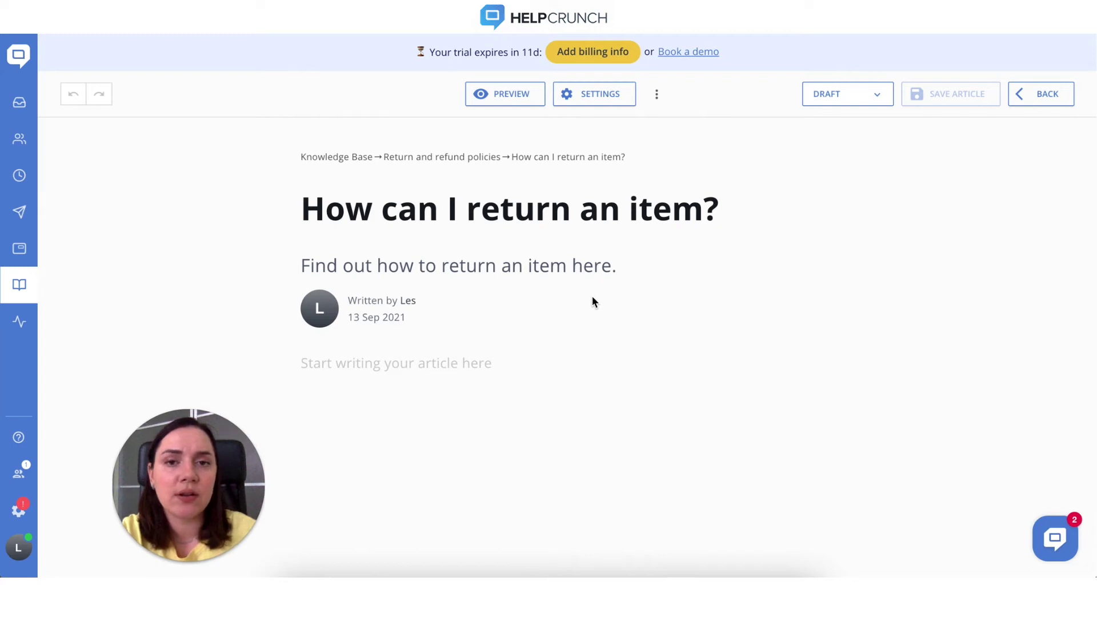
- Open the article's settings and review its slug, location and author options
left_click(495, 104)
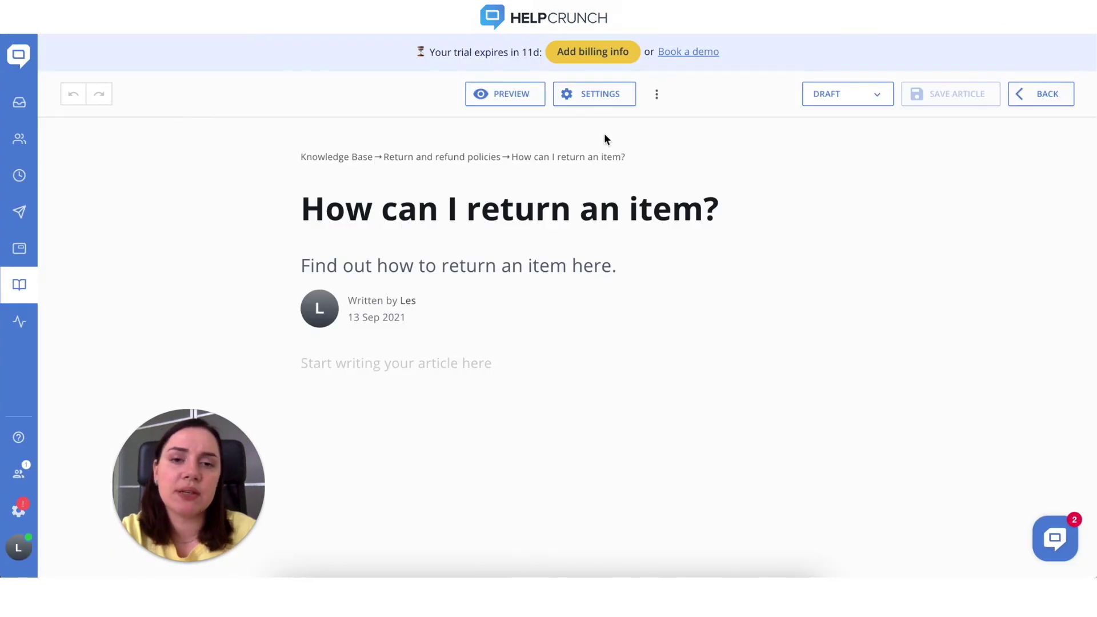
left_click(606, 96)
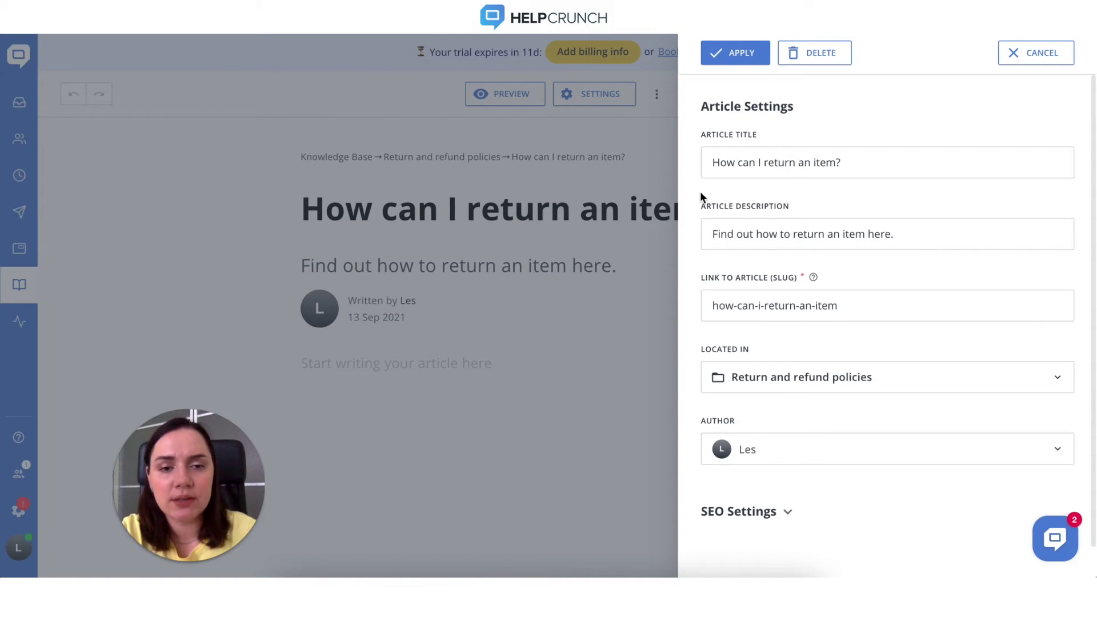
mouse_move(816, 292)
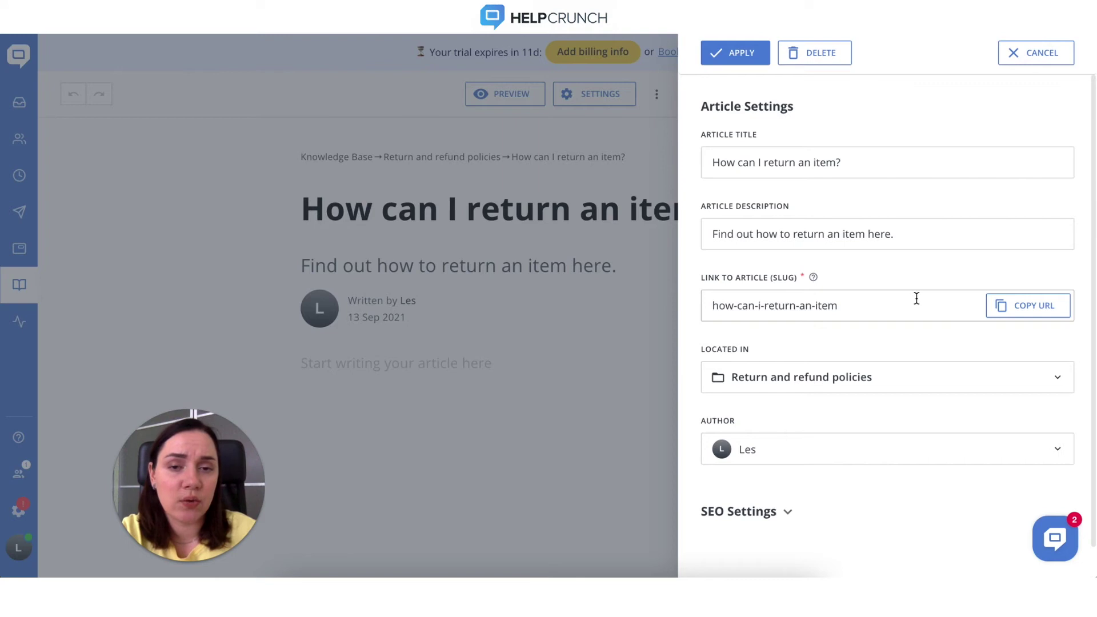
left_click(916, 387)
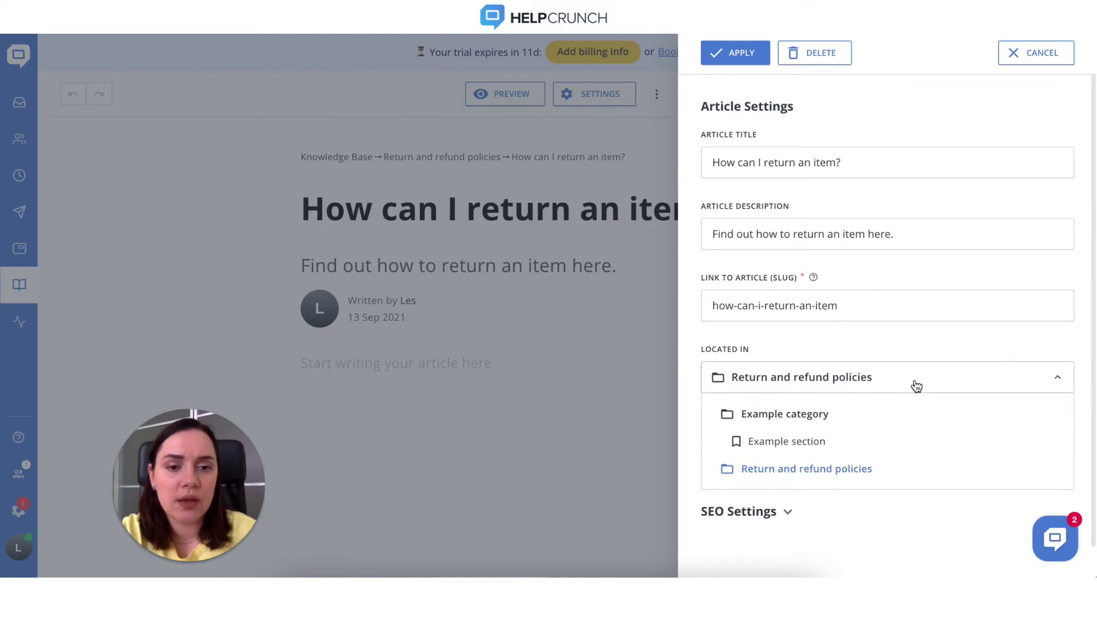
left_click(855, 382)
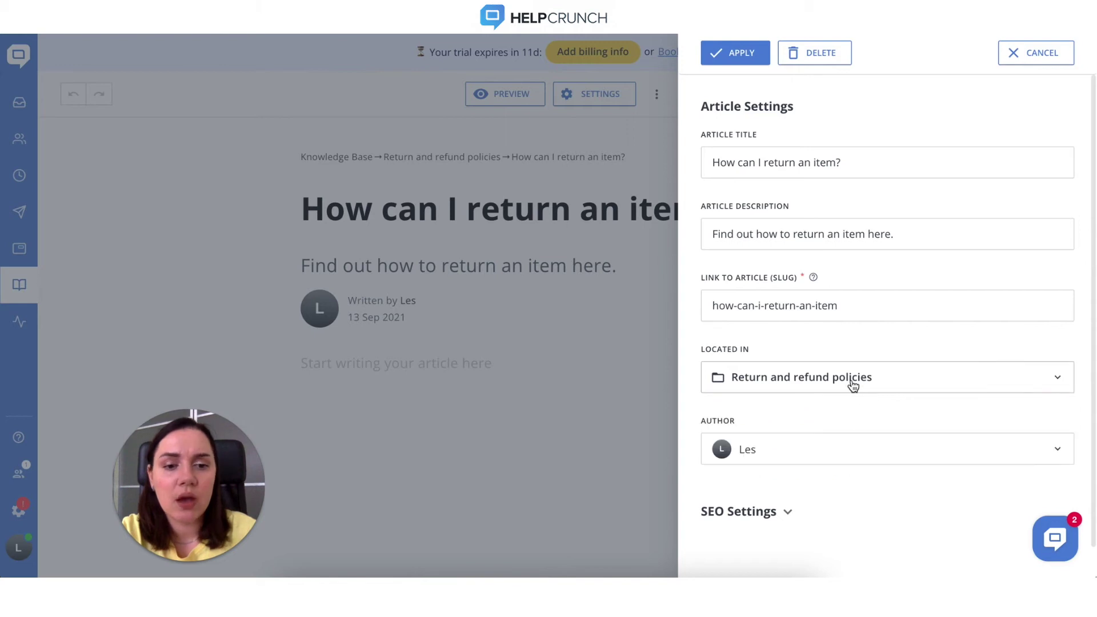
left_click(844, 451)
left_click(840, 451)
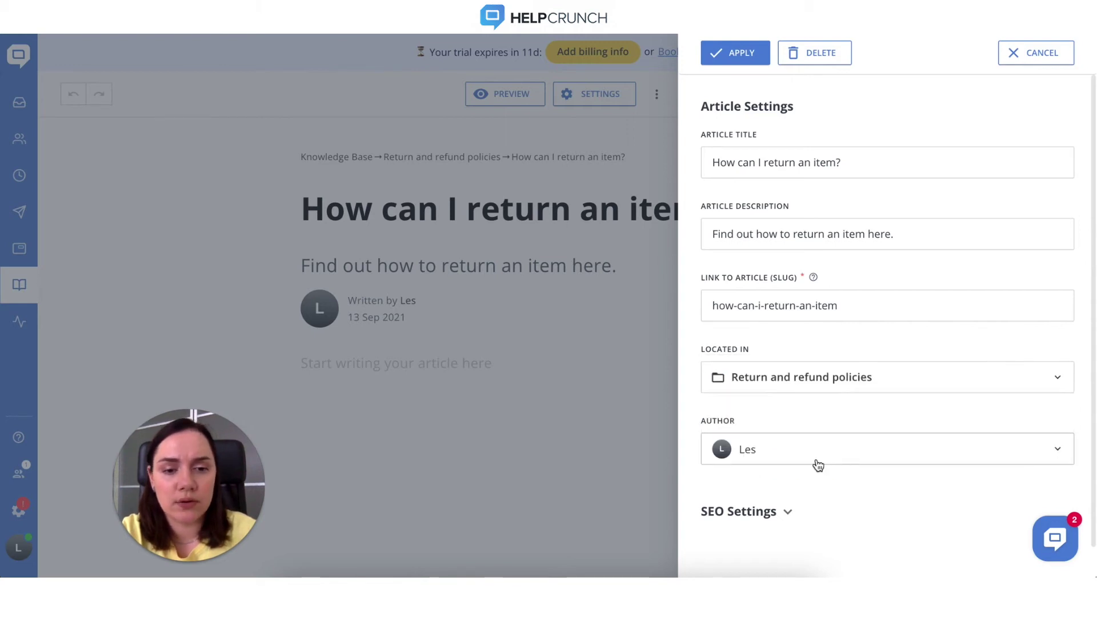
- Expand the article's SEO settings and set the page title to "Return item"
left_click(788, 513)
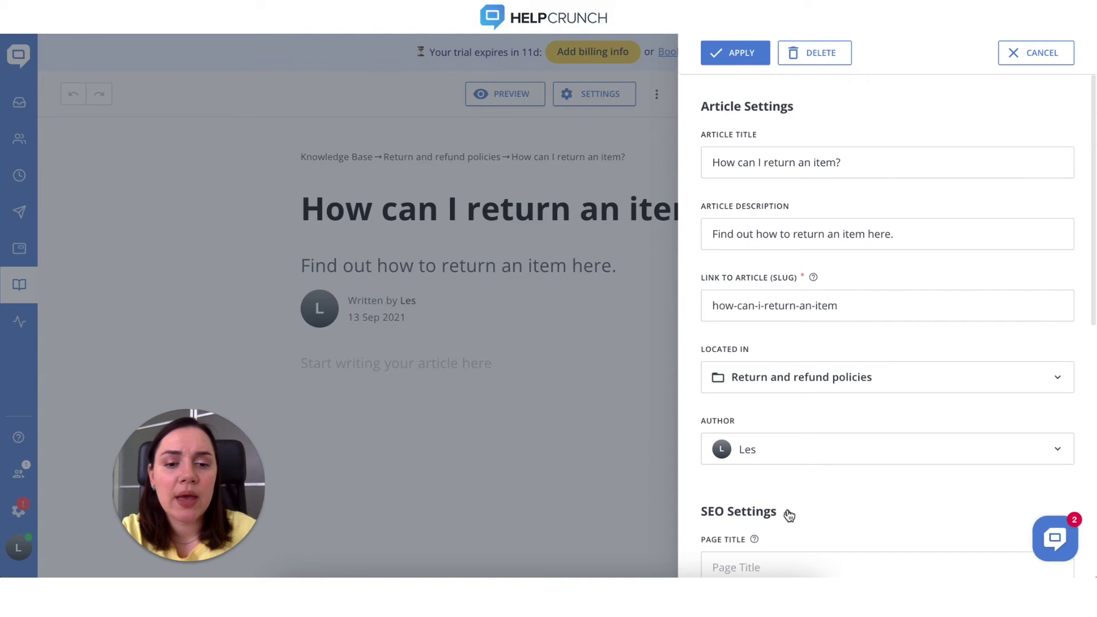
scroll(790, 515, "down", 3)
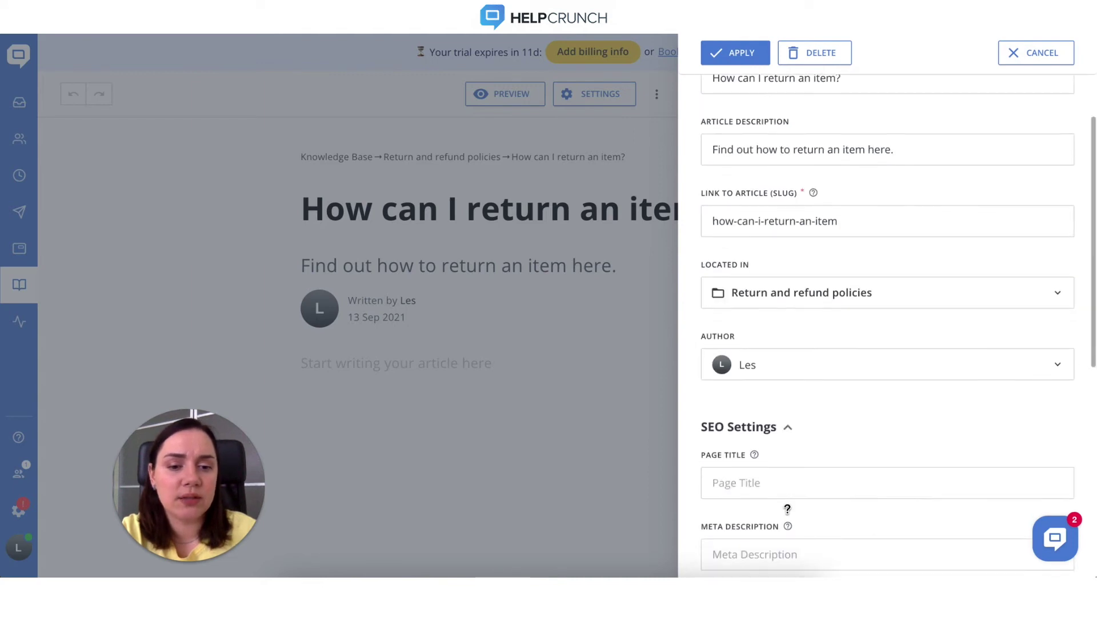
scroll(787, 508, "down", 2)
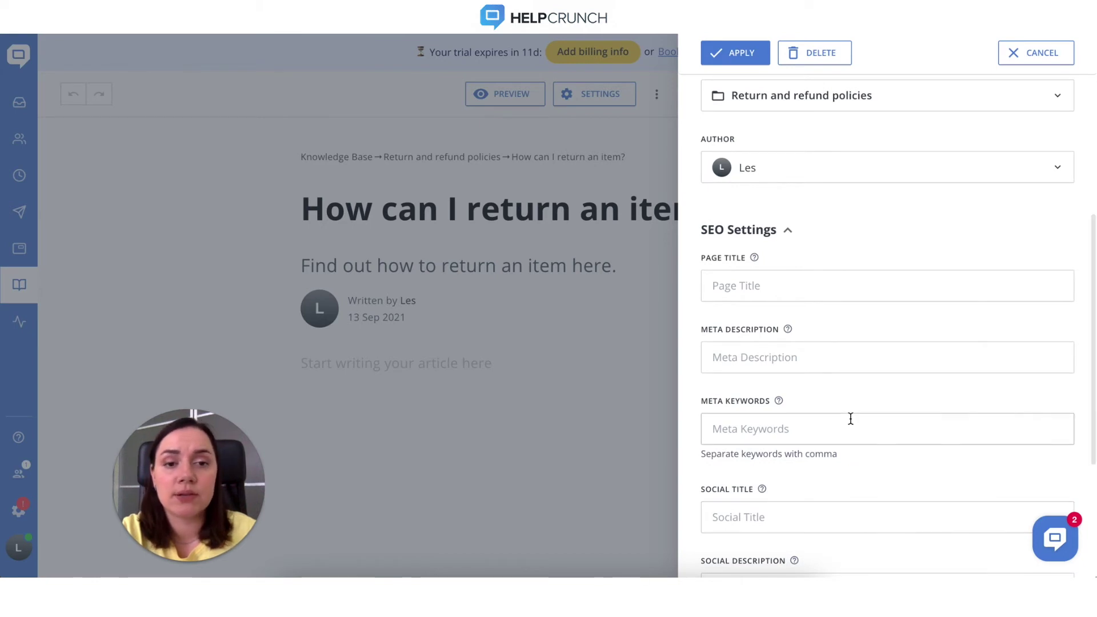
left_click(884, 287)
type("Return ")
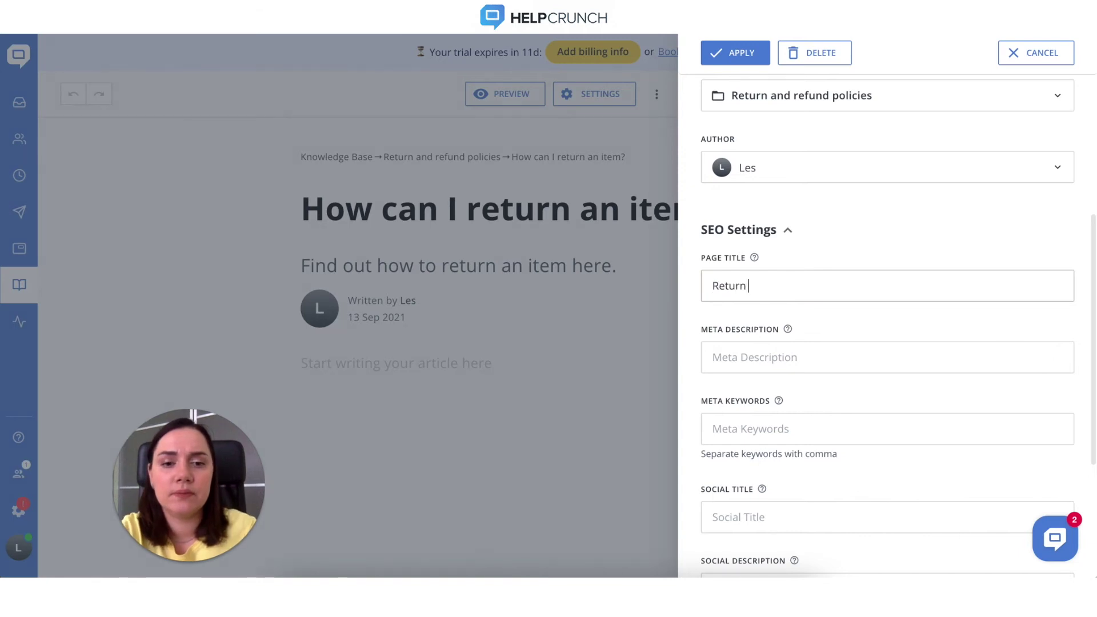
type("item")
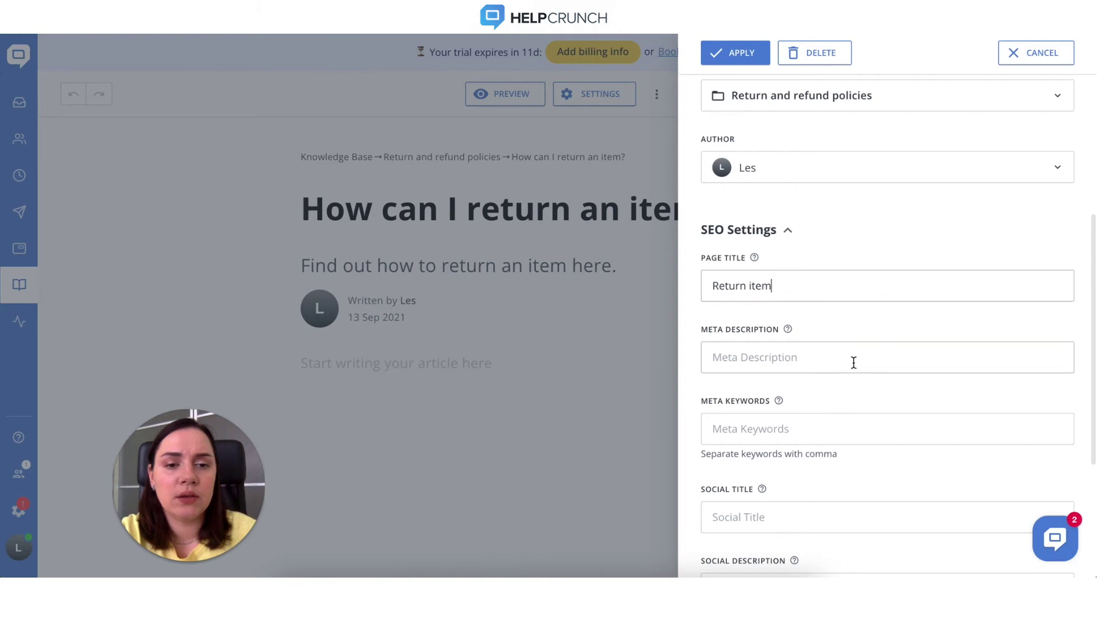
- Set the article's meta keywords to "get refund, return policy" and apply the article settings
scroll(852, 362, "down", 2)
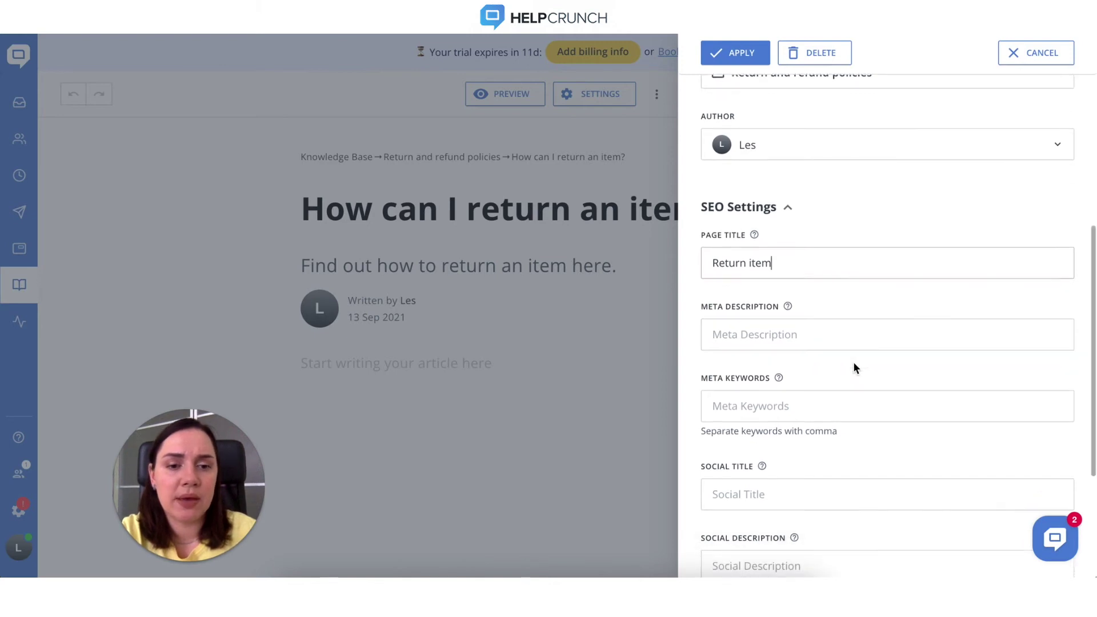
left_click(818, 345)
type("get refund")
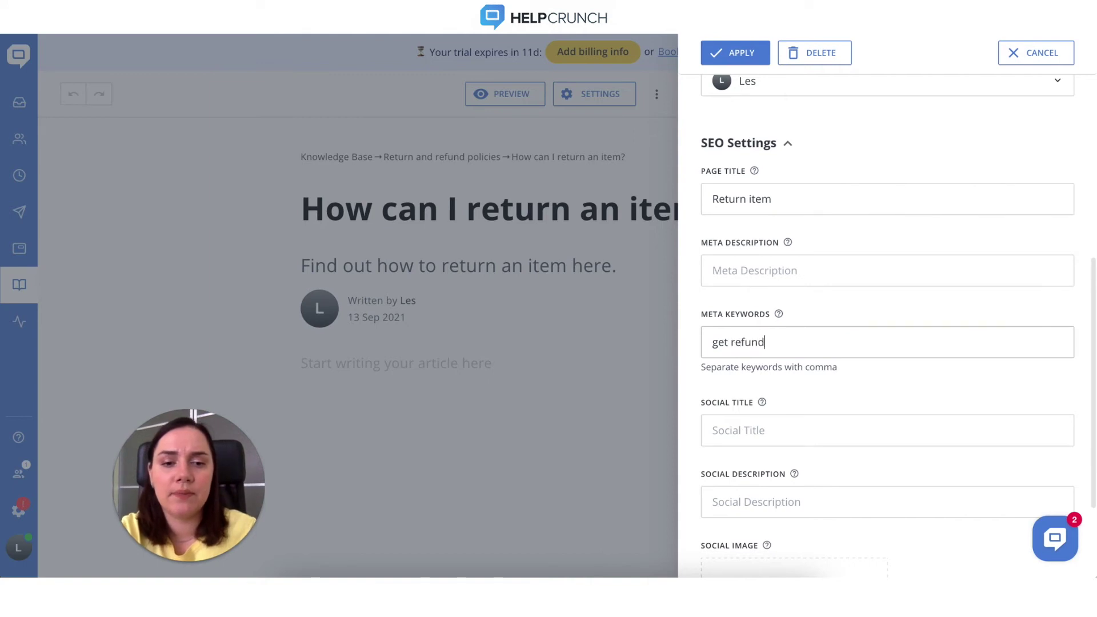
type(", return")
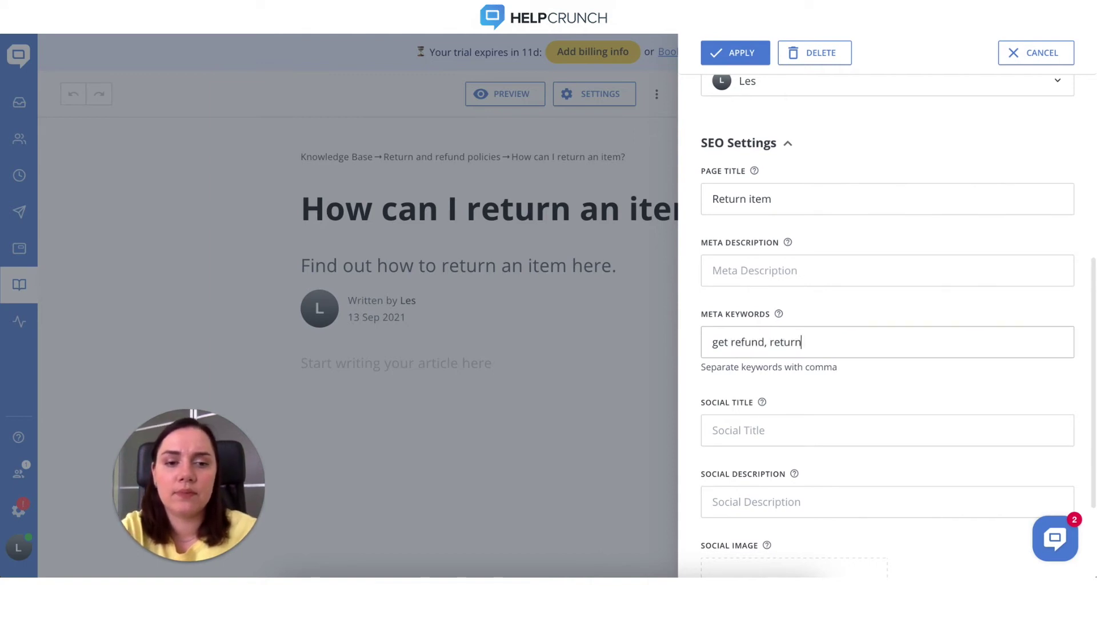
type(" policy")
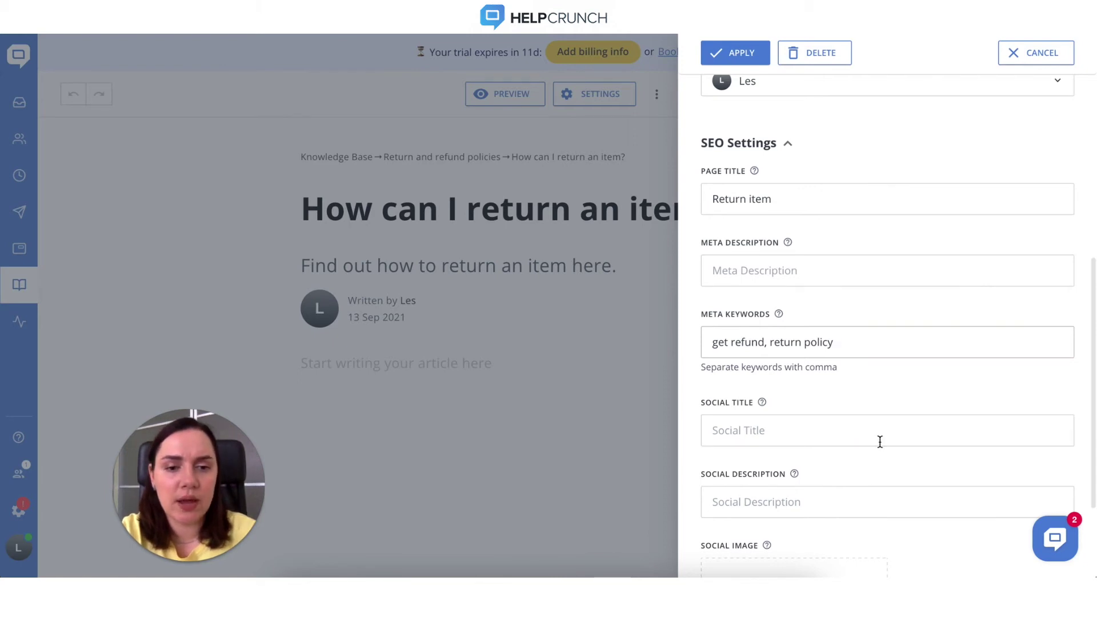
scroll(879, 440, "down", 3)
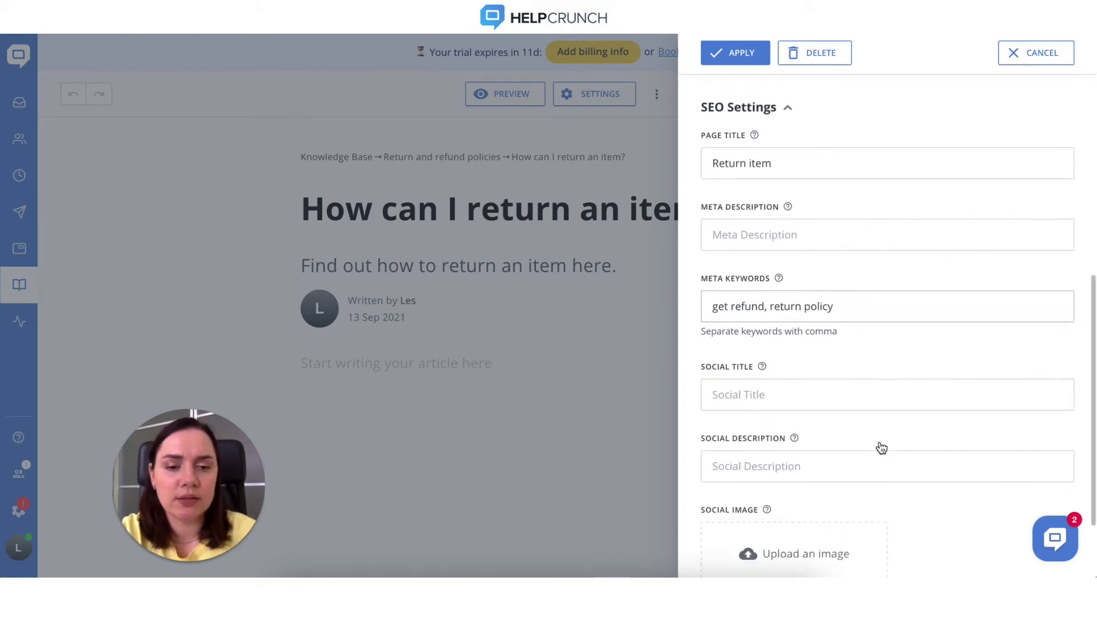
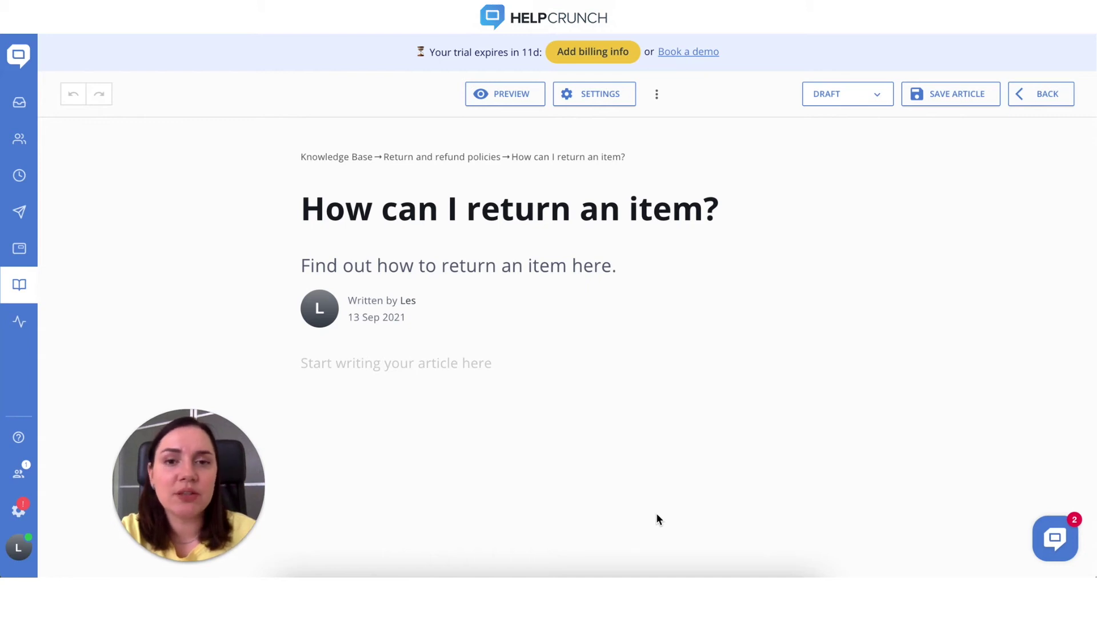
- Paste the prepared return instructions into the empty article body
left_click(639, 368)
key("ctrl+v")
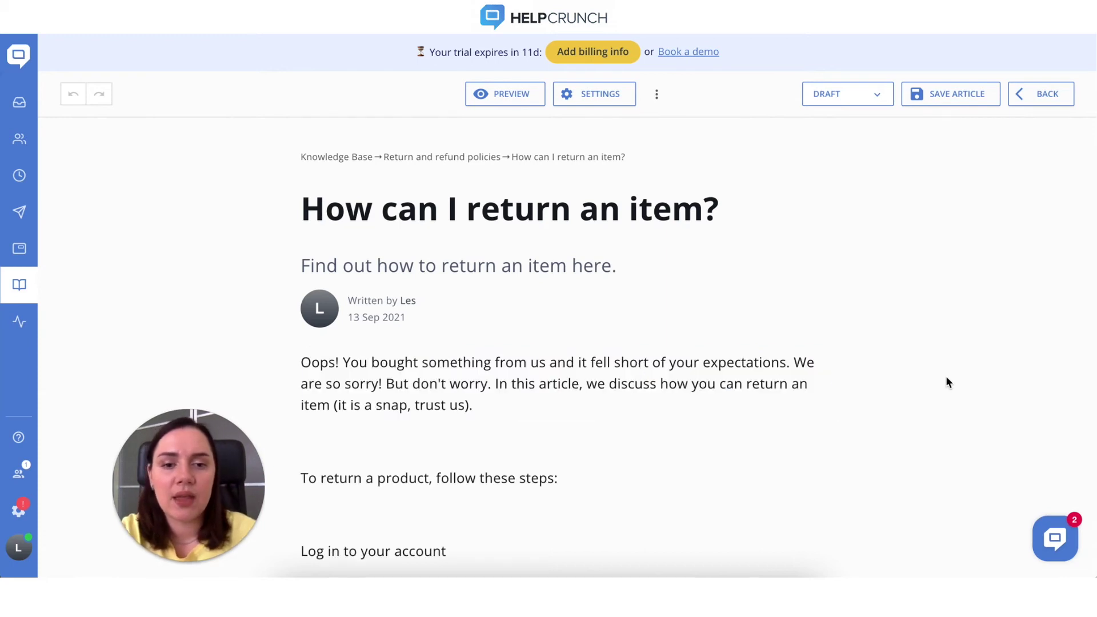
- Format the opening "Oops!" paragraph as bold H2 text and remove the empty line below it
scroll(917, 383, "down", 2)
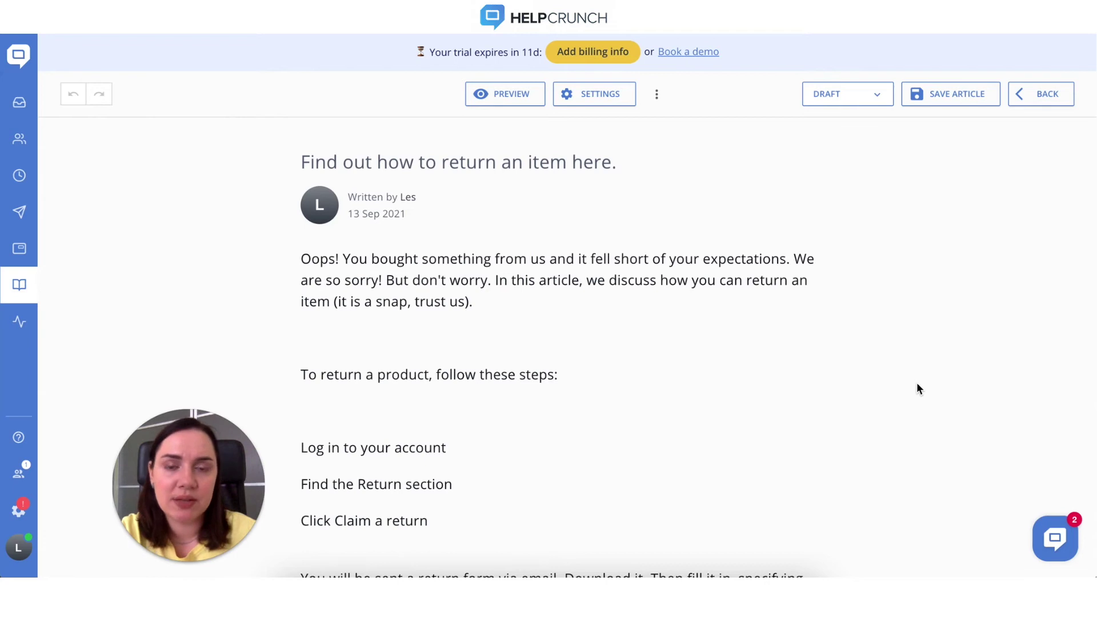
double_click(303, 258)
left_click(502, 301, "shift")
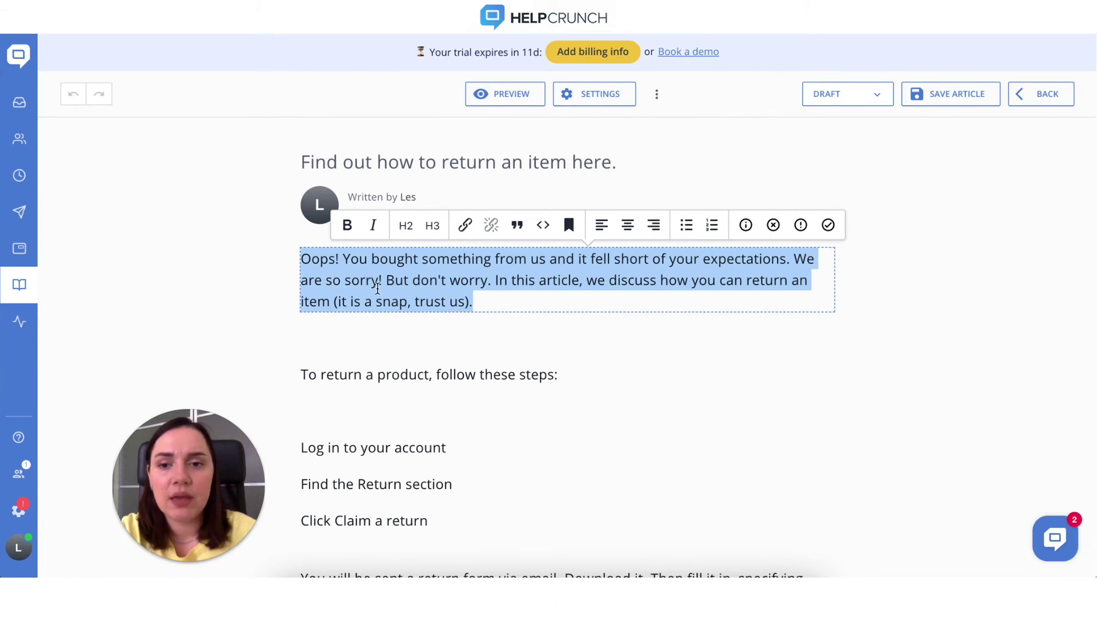
left_click(348, 226)
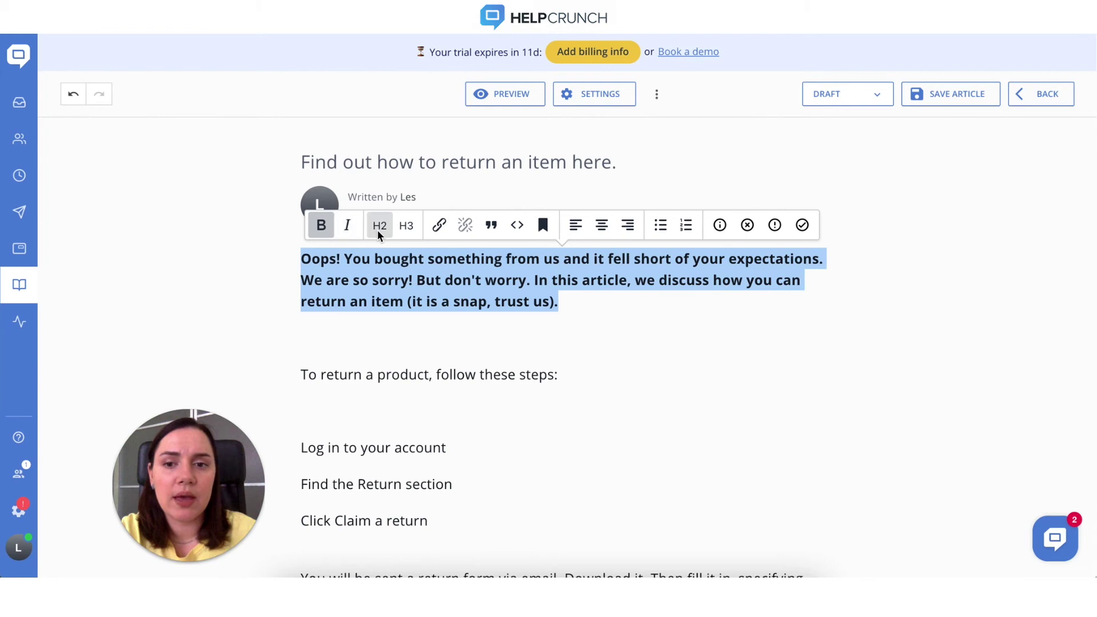
left_click(378, 232)
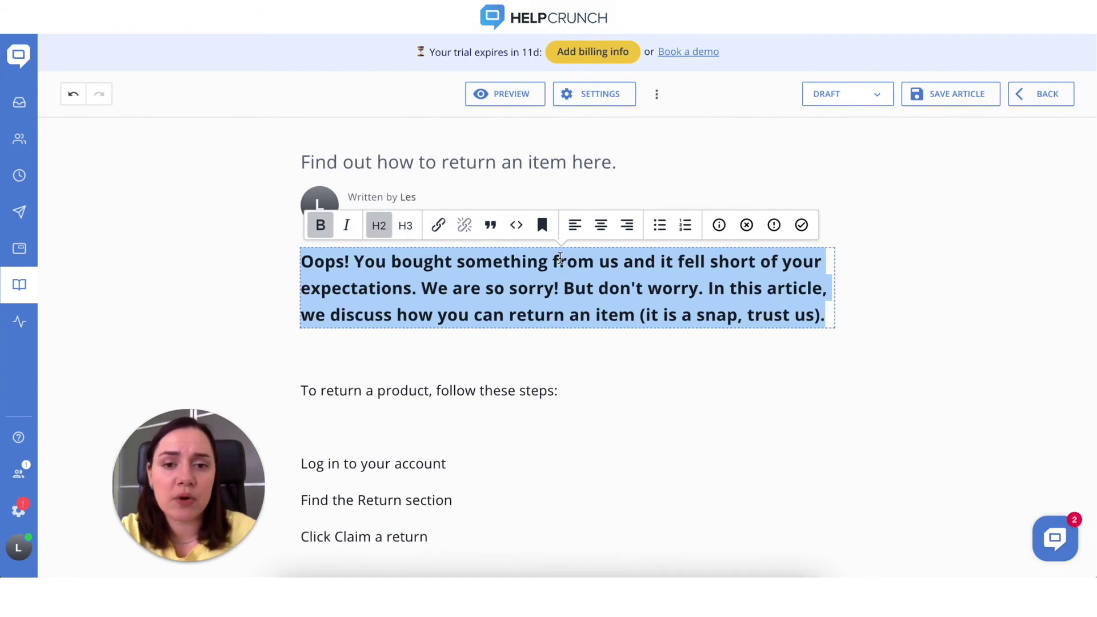
left_click(575, 347)
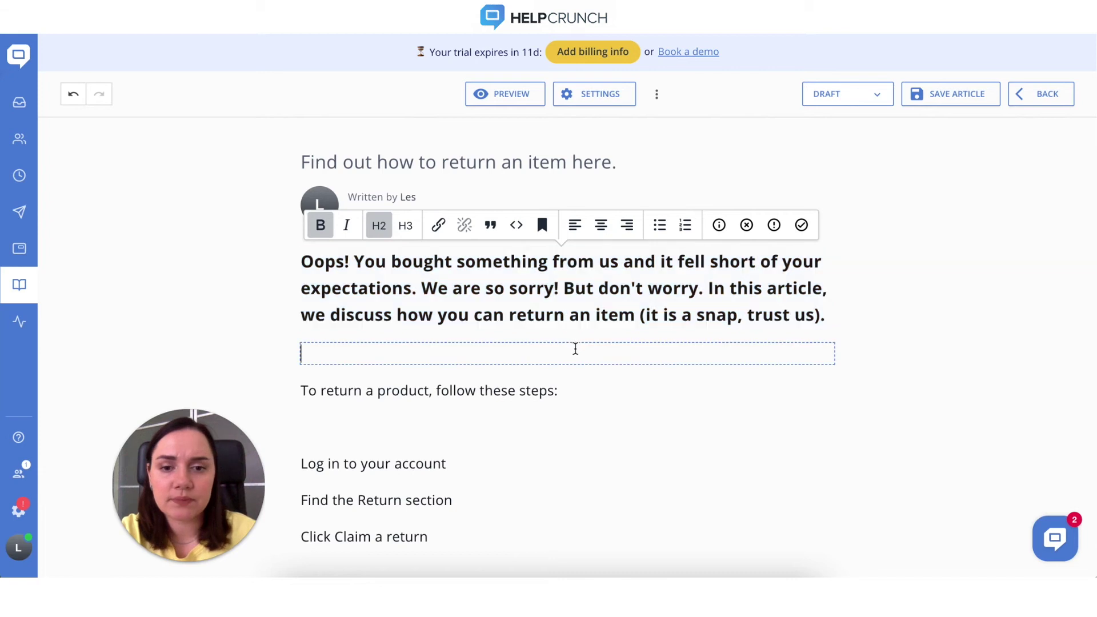
key("BackSpace")
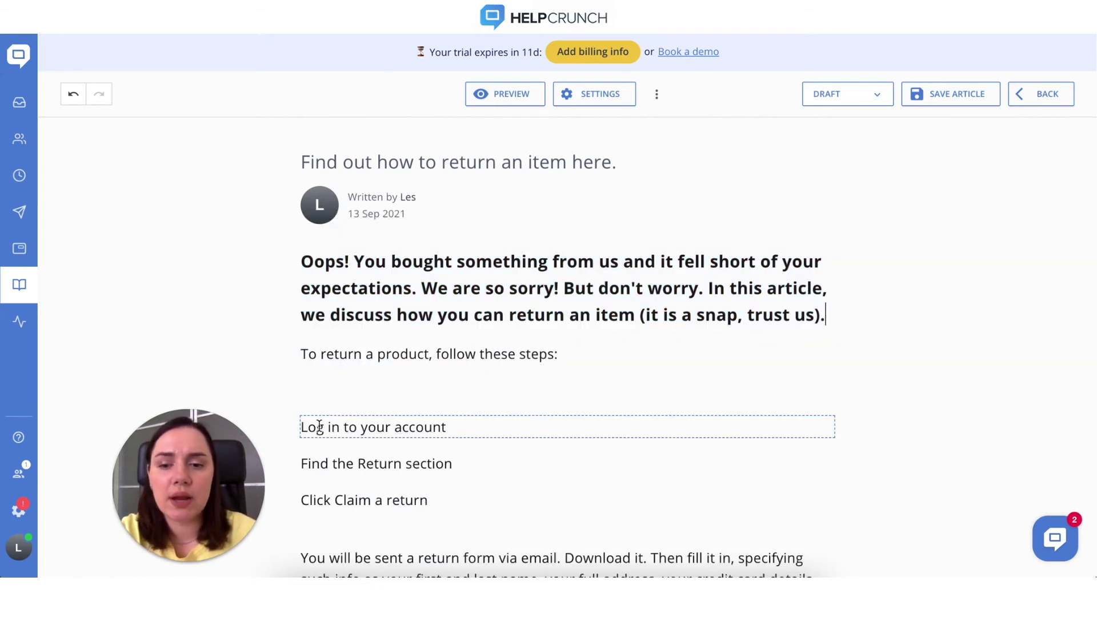
- Remove the empty line above "Log in to your account" and turn the three return steps into a numbered list
scroll(314, 431, "down", 2)
left_click(301, 300)
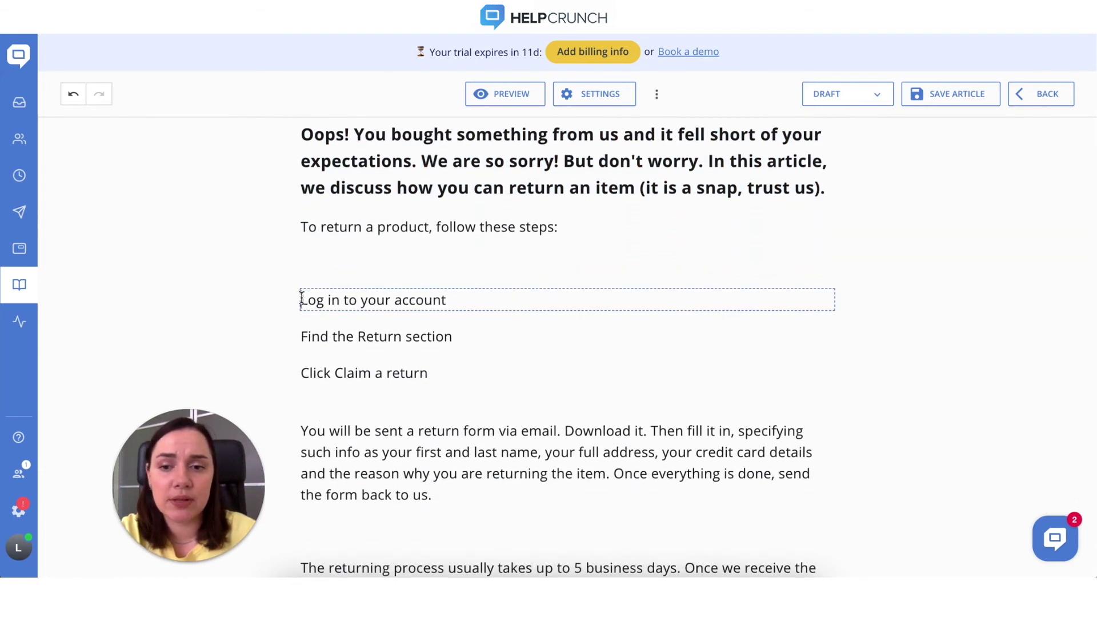
key("BackSpace")
left_click_drag(429, 337, 301, 264)
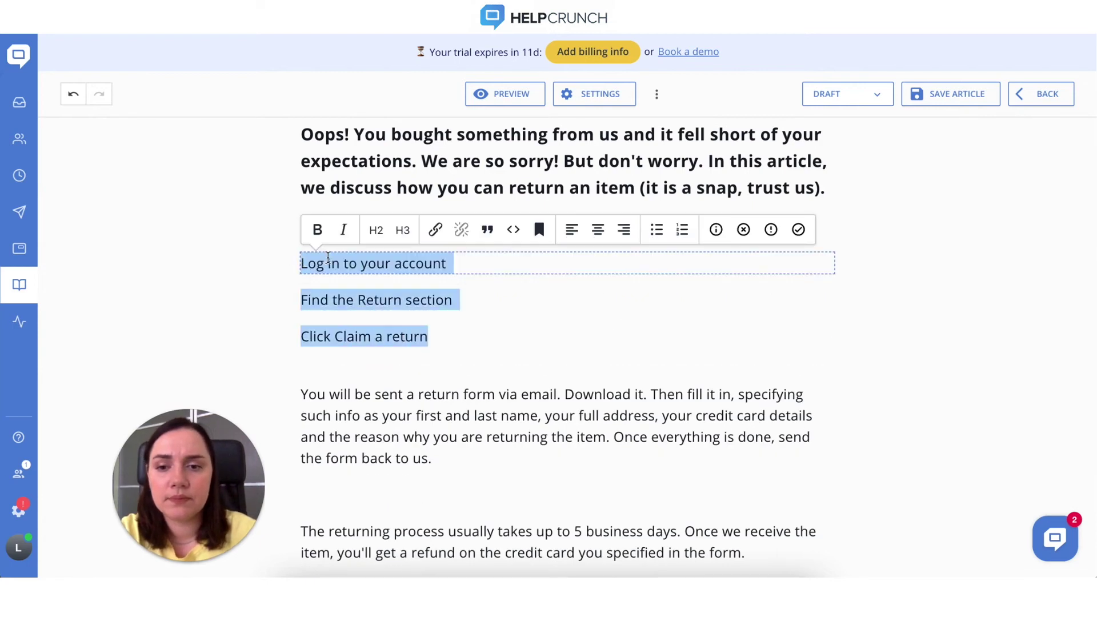
left_click(683, 229)
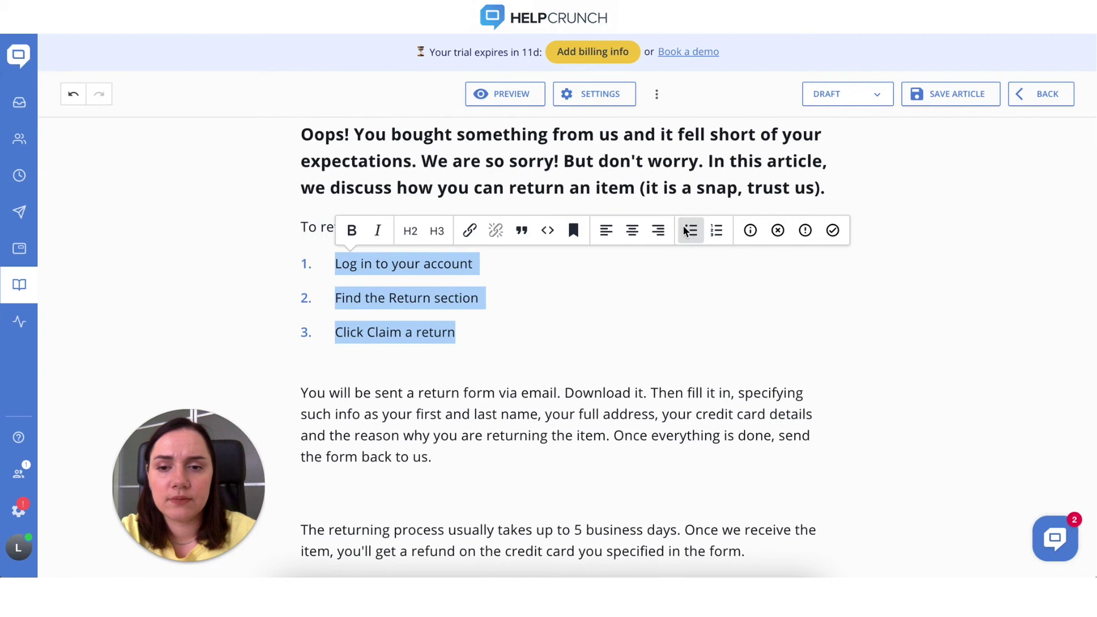
left_click(564, 348)
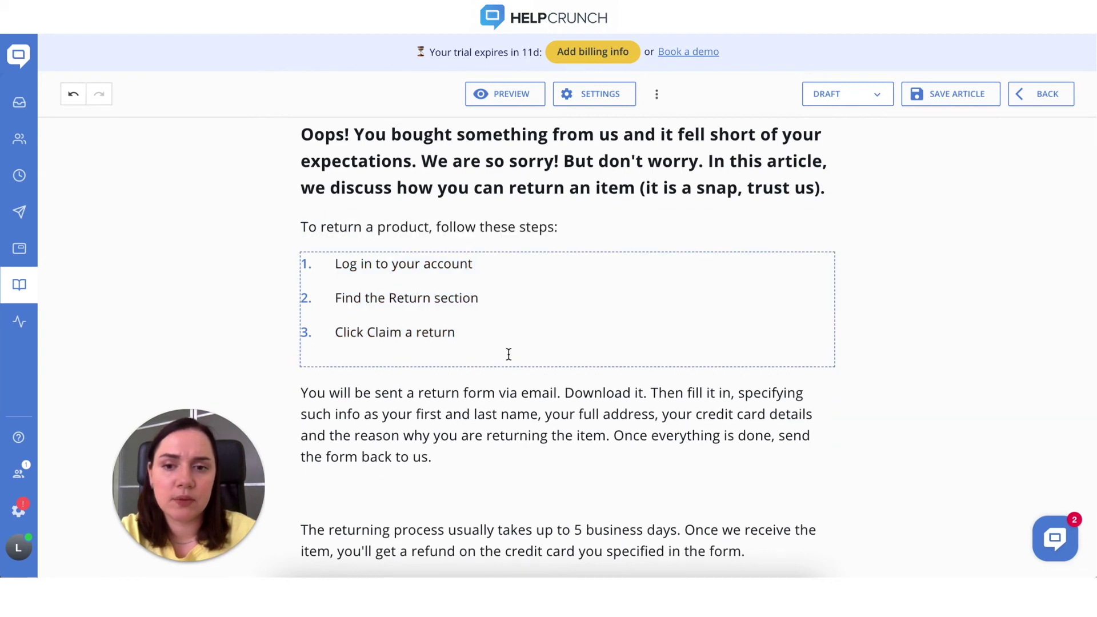
- Remove the empty line above the "The returning process" paragraph and format that paragraph as a blue info callout
scroll(507, 353, "down", 2)
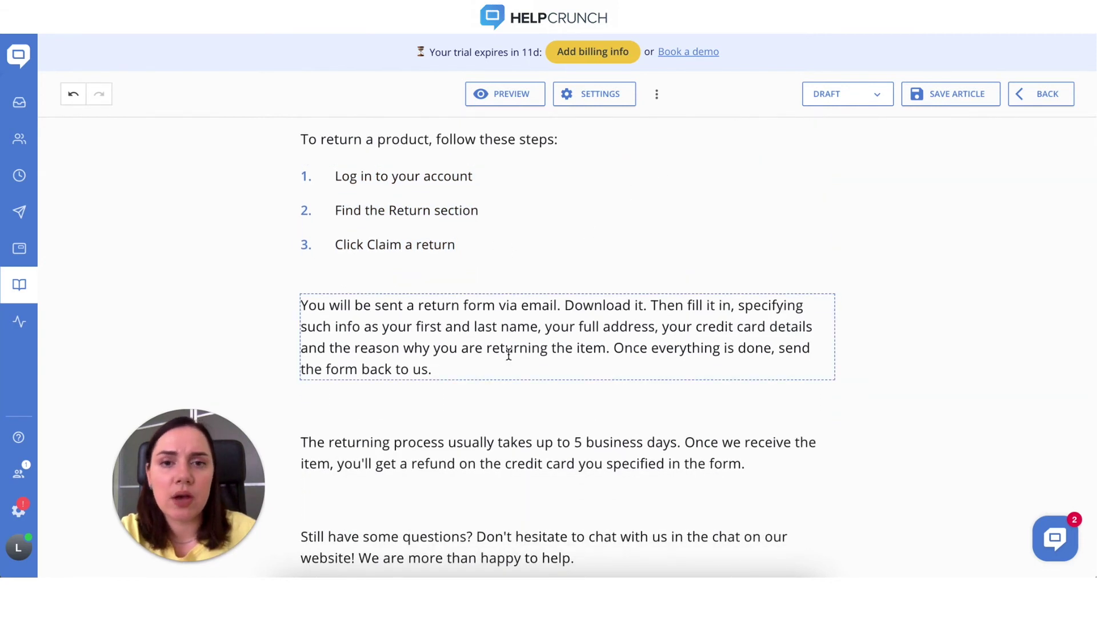
scroll(508, 353, "down", 2)
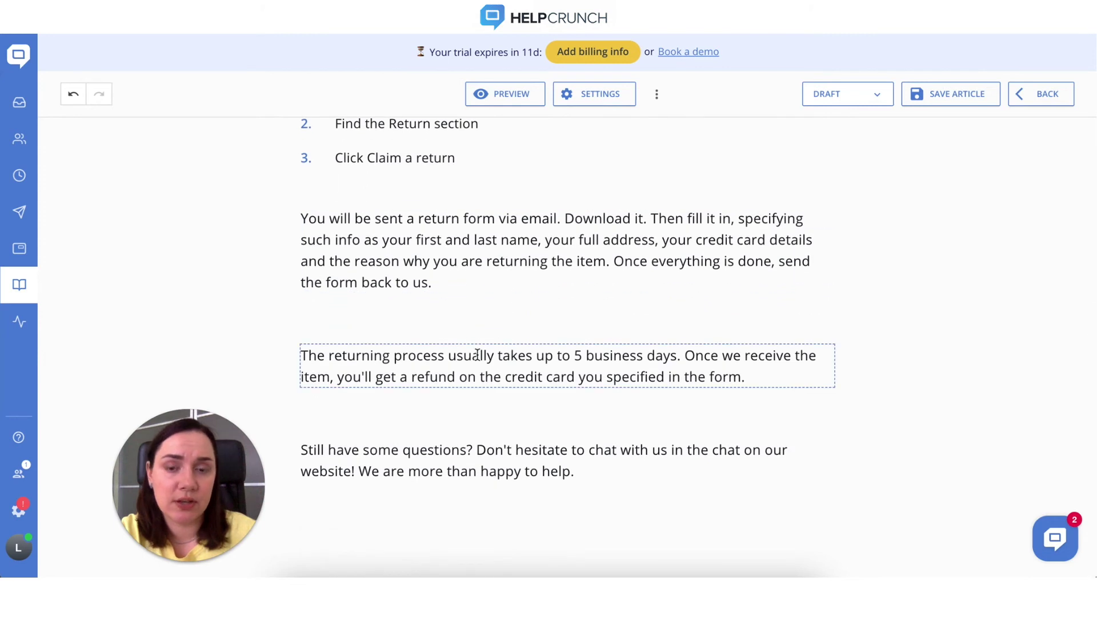
left_click(301, 354)
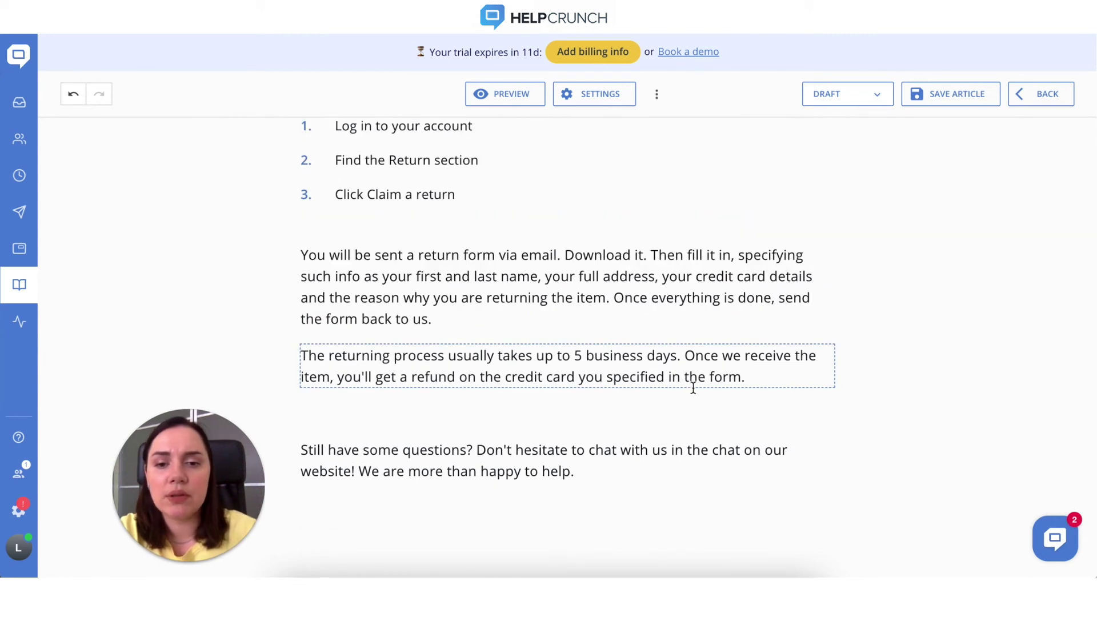
left_click(758, 377)
left_click_drag(435, 369, 301, 355)
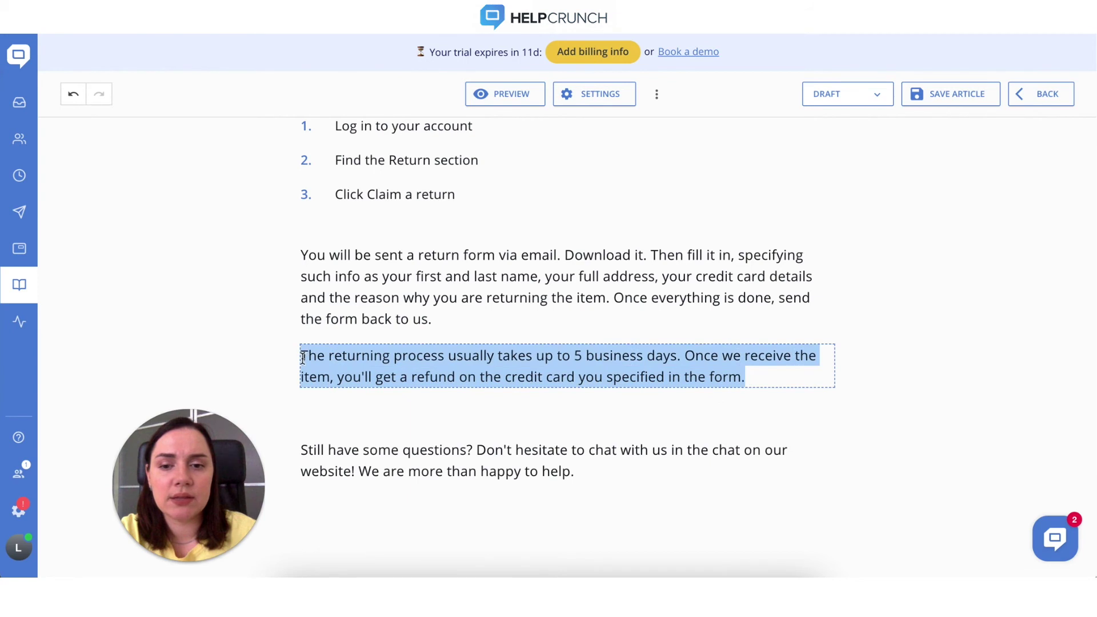
left_click(716, 322)
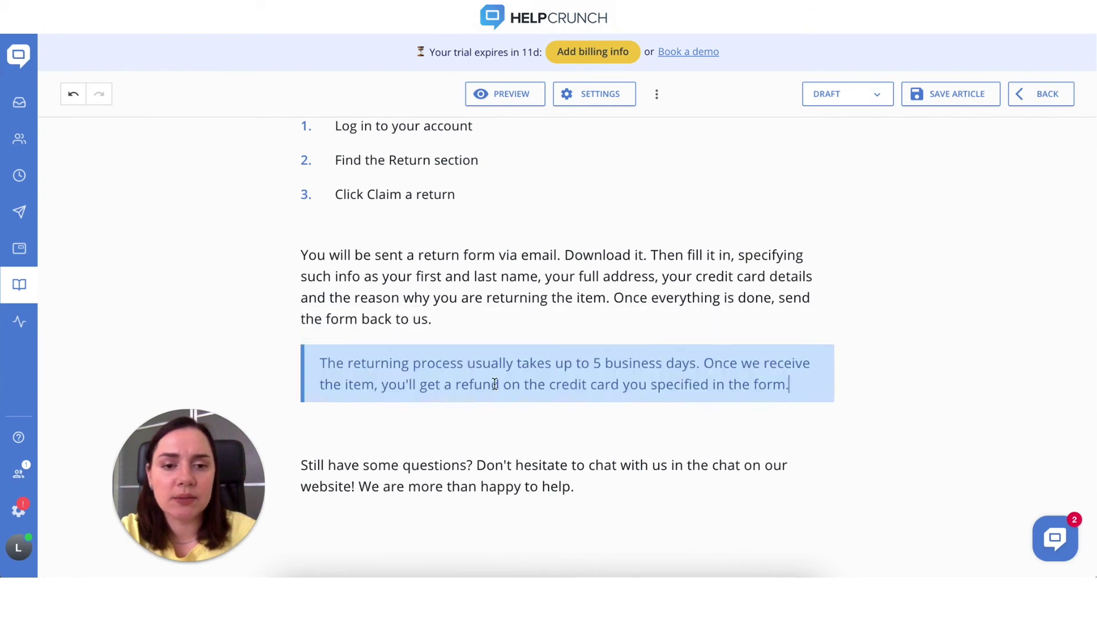
- Remove the empty line above "Still have some questions?" and format that paragraph as a green success callout
left_click(303, 464)
key("BackSpace")
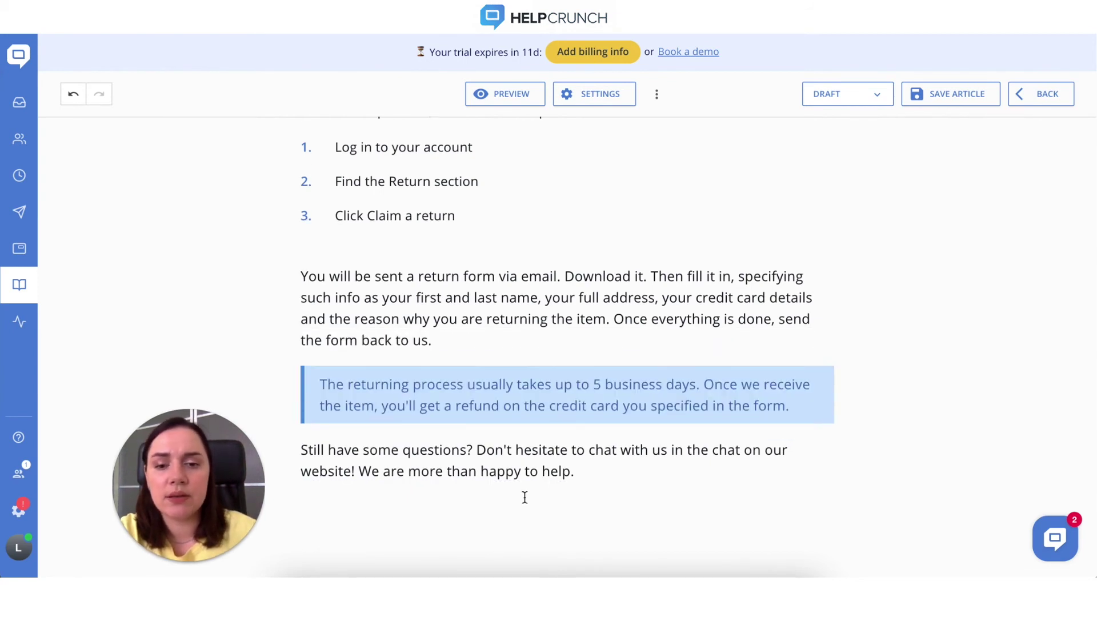
left_click_drag(574, 473, 301, 448)
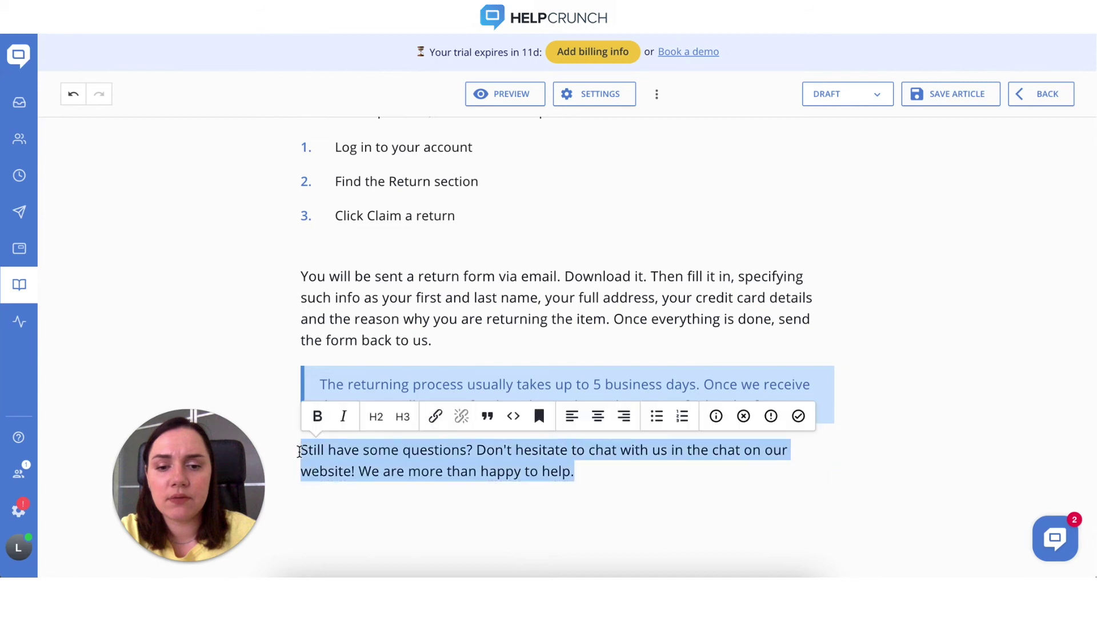
left_click(799, 416)
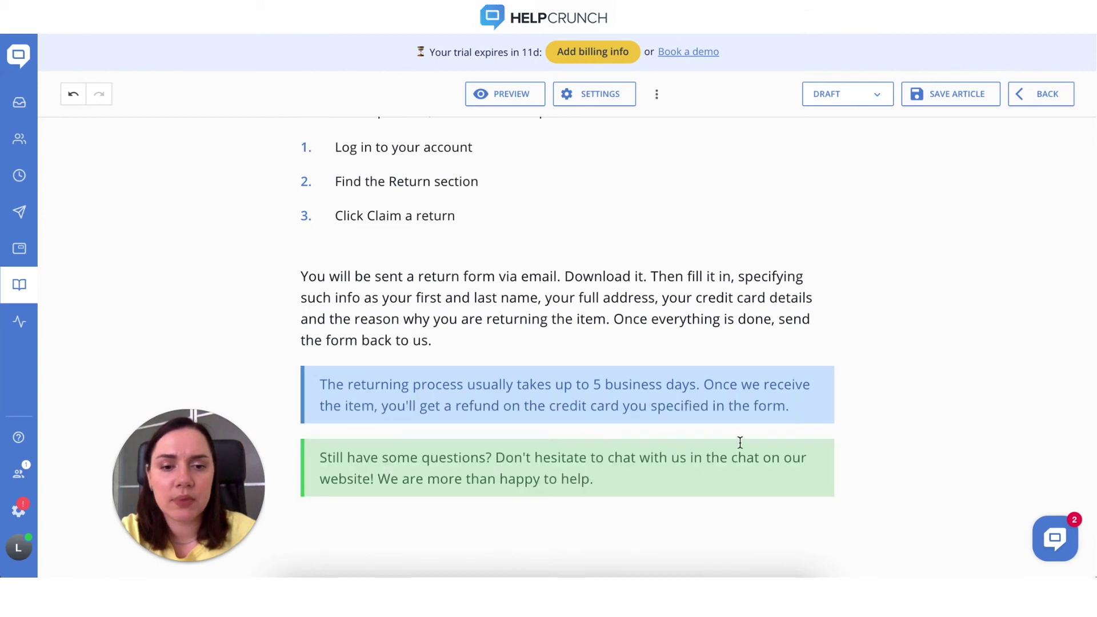
- Switch to GIPHY and copy the link of the Friends GIF from the "hug" results
scroll(697, 470, "up", 3)
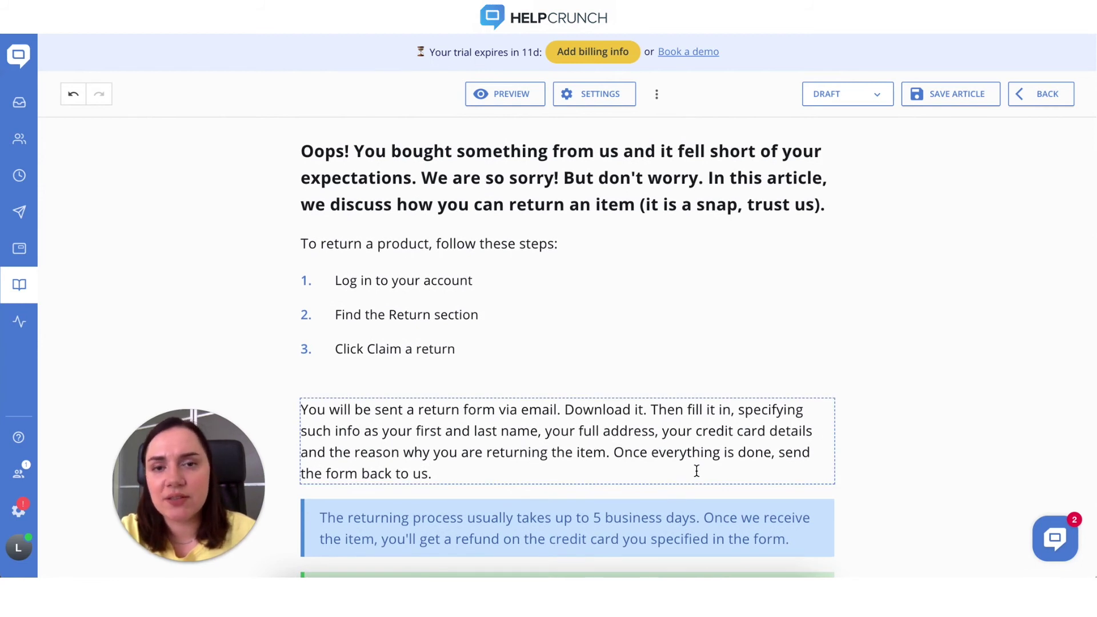
scroll(696, 471, "down", 2)
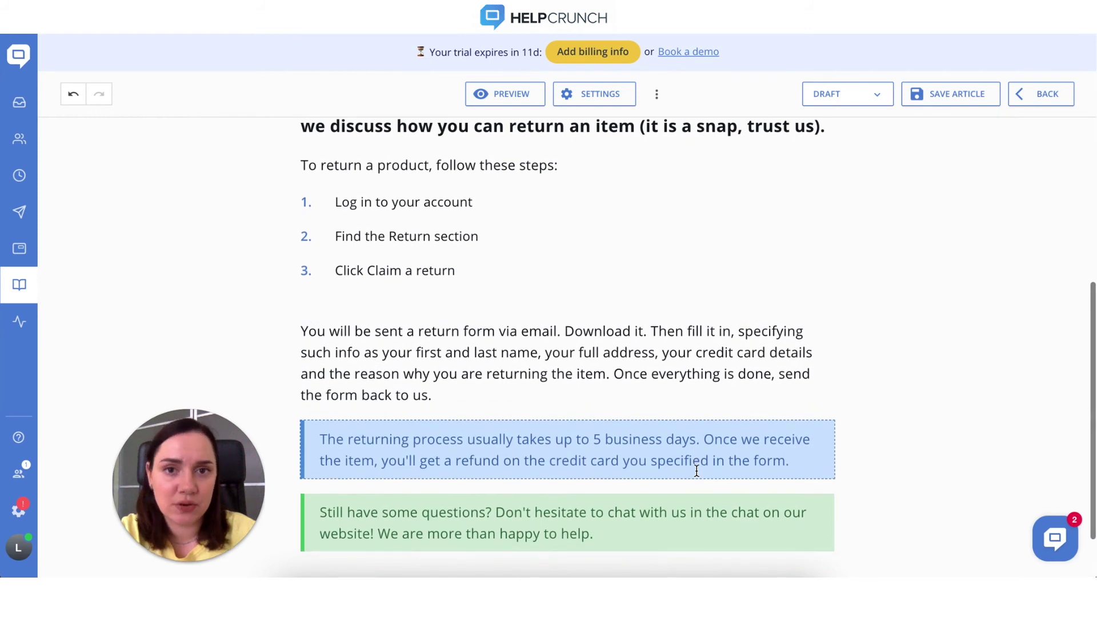
scroll(696, 470, "down", 1)
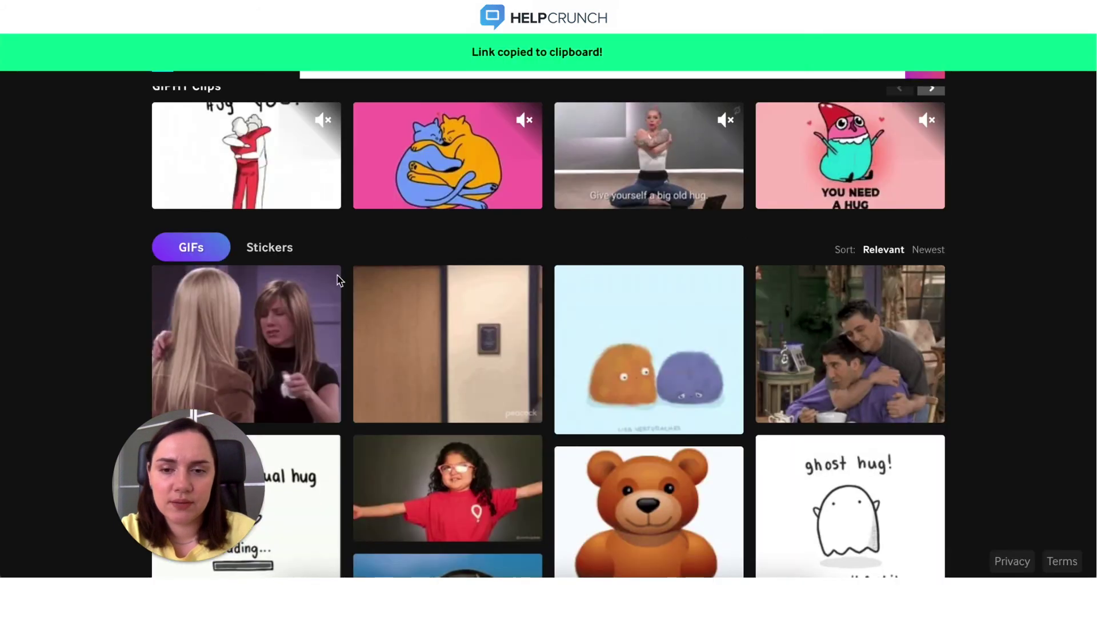
mouse_move(299, 281)
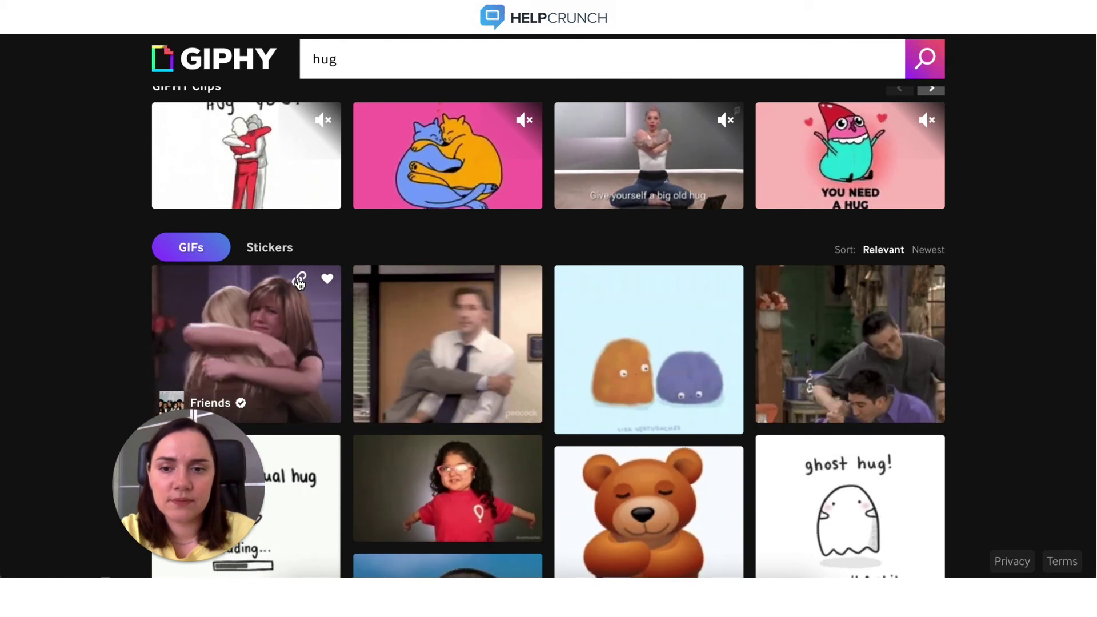
left_click(299, 281)
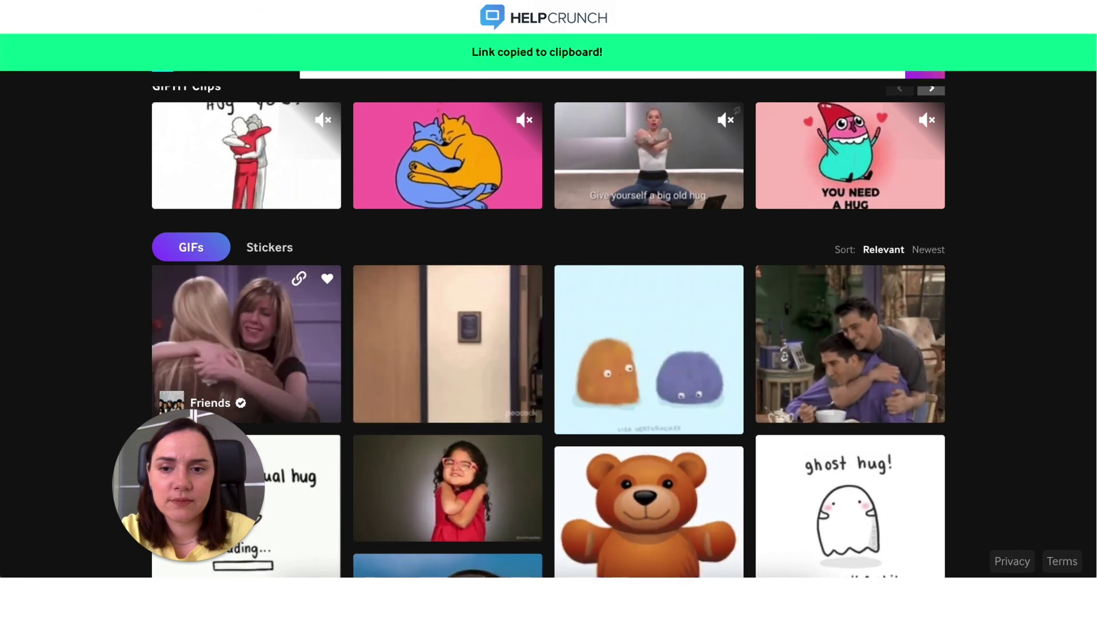
mouse_move(467, 118)
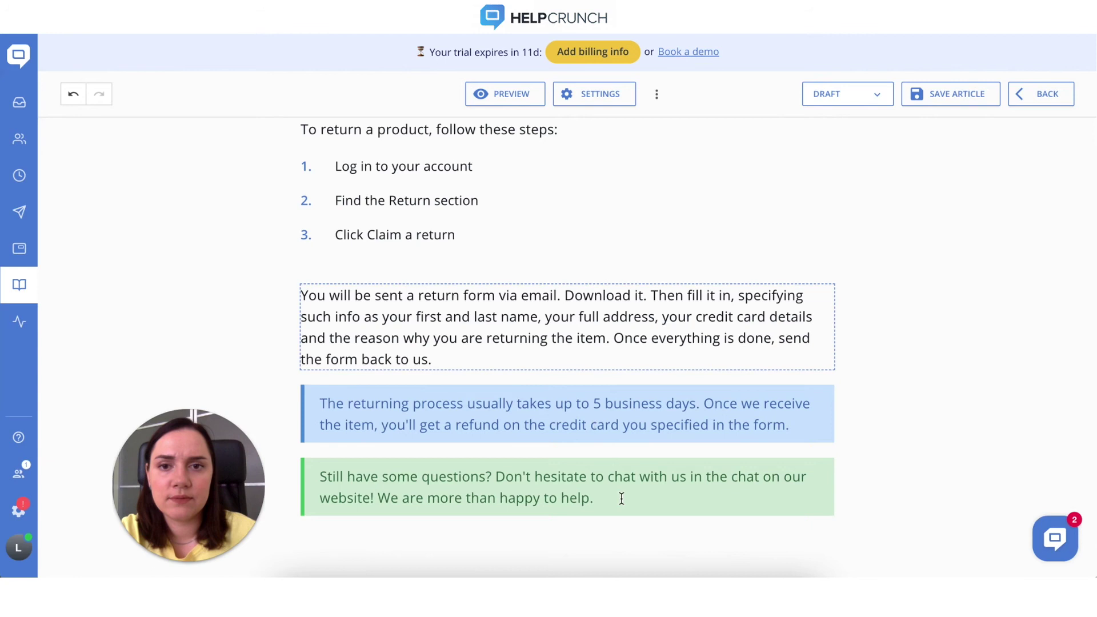
- Return to the HelpCrunch article and paste the hug GIF on a new line below the green callout
left_click(622, 499)
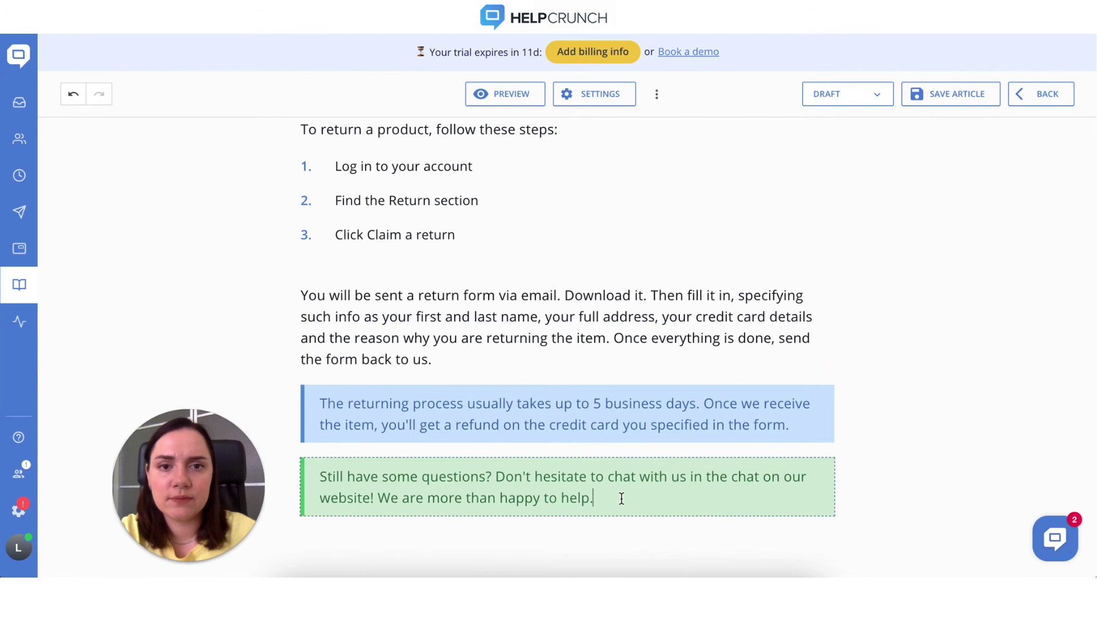
key("Return")
key("ctrl+v")
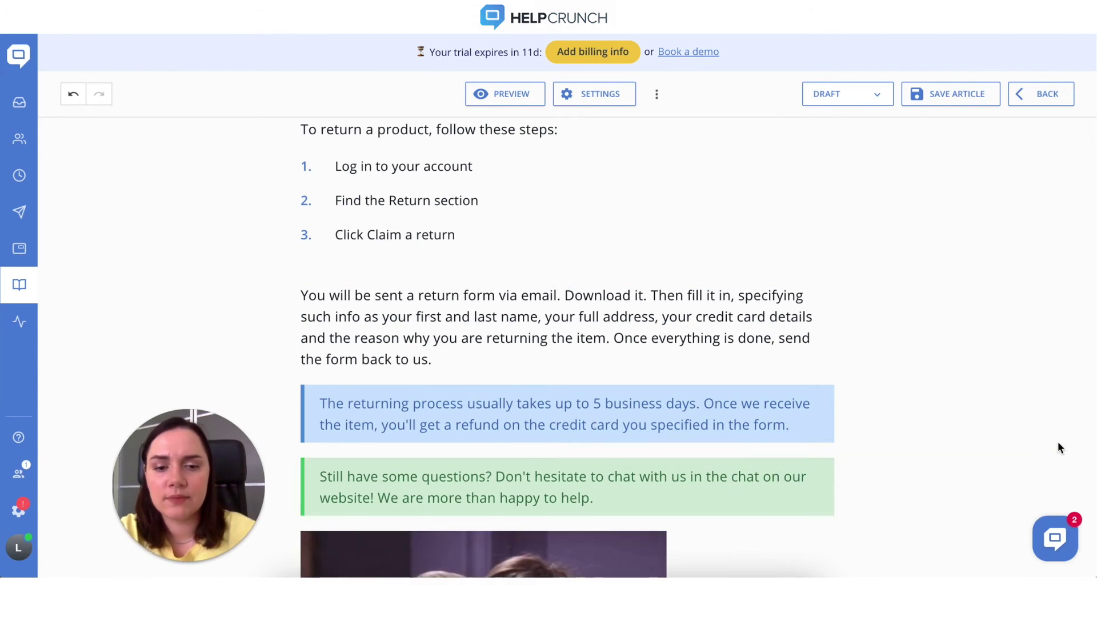
scroll(962, 446, "down", 3)
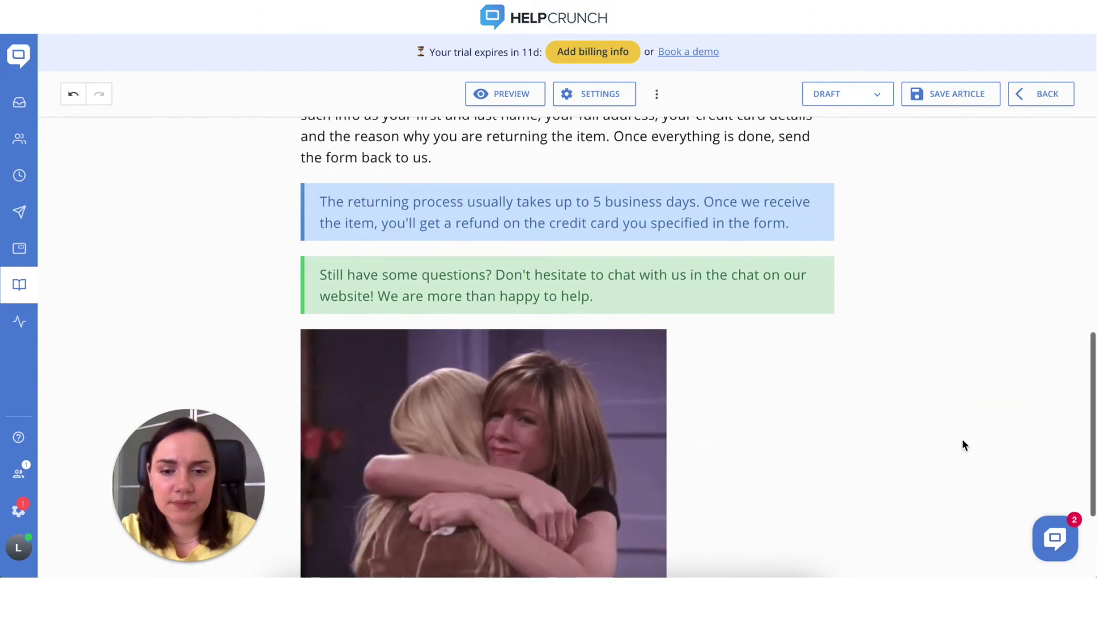
scroll(963, 441, "down", 2)
scroll(963, 440, "up", 1)
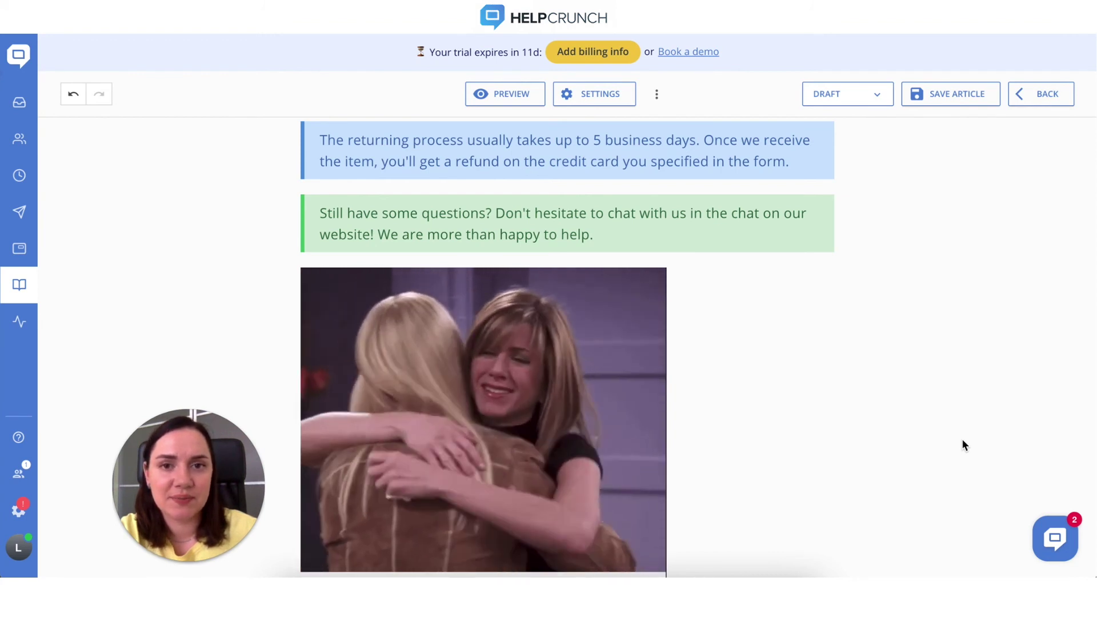
- Save the "How can I return an item?" article, reviewing its extra actions and publication status options without changing them
scroll(852, 287, "up", 10)
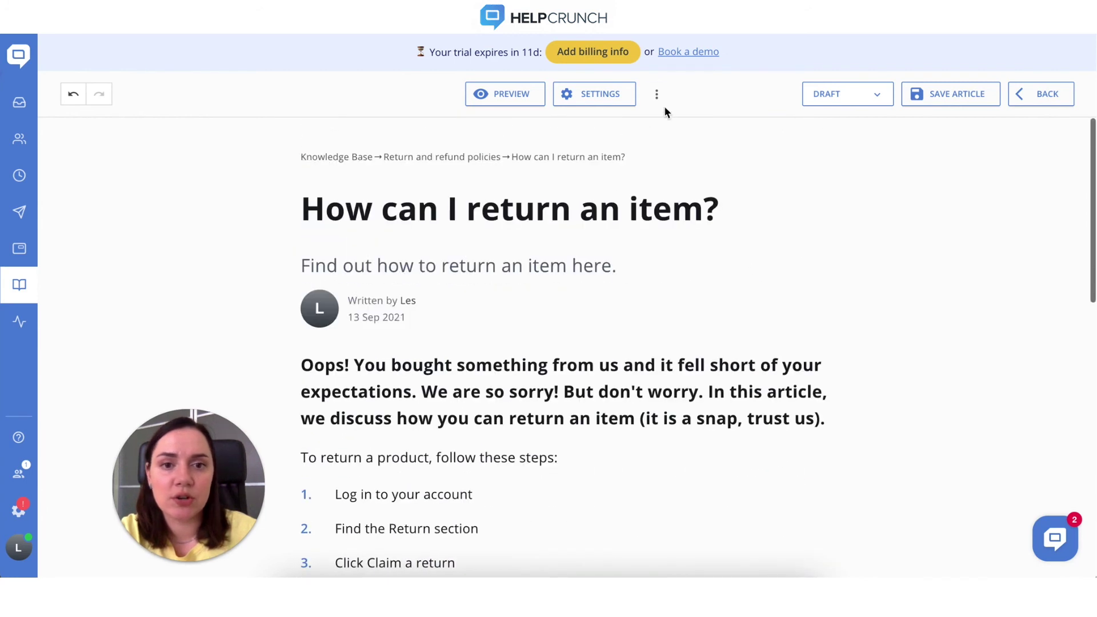
left_click(660, 102)
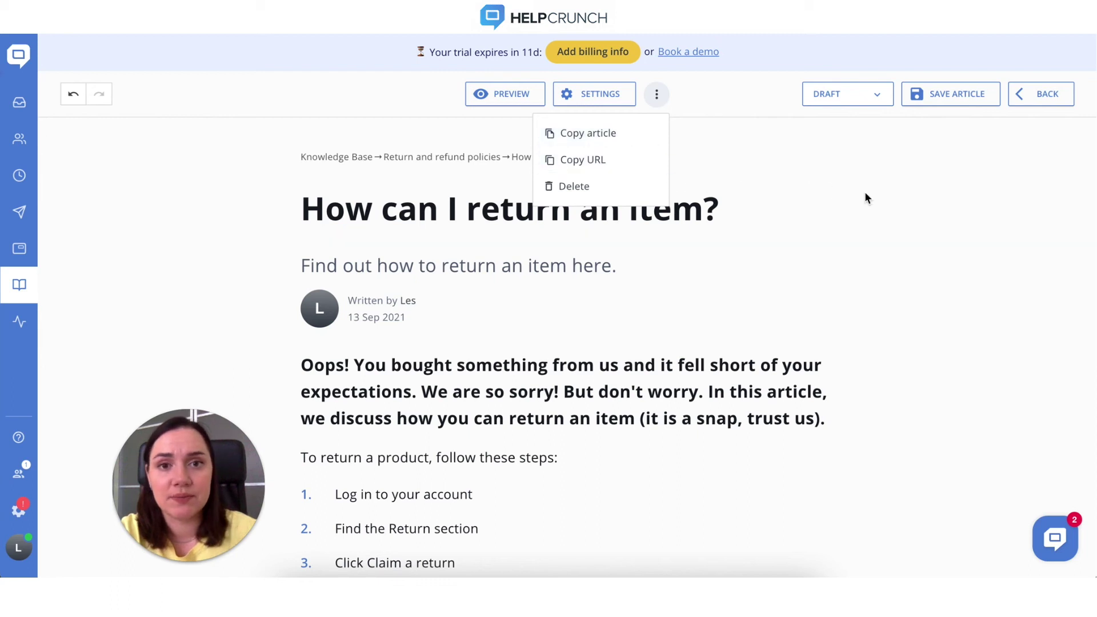
left_click(921, 194)
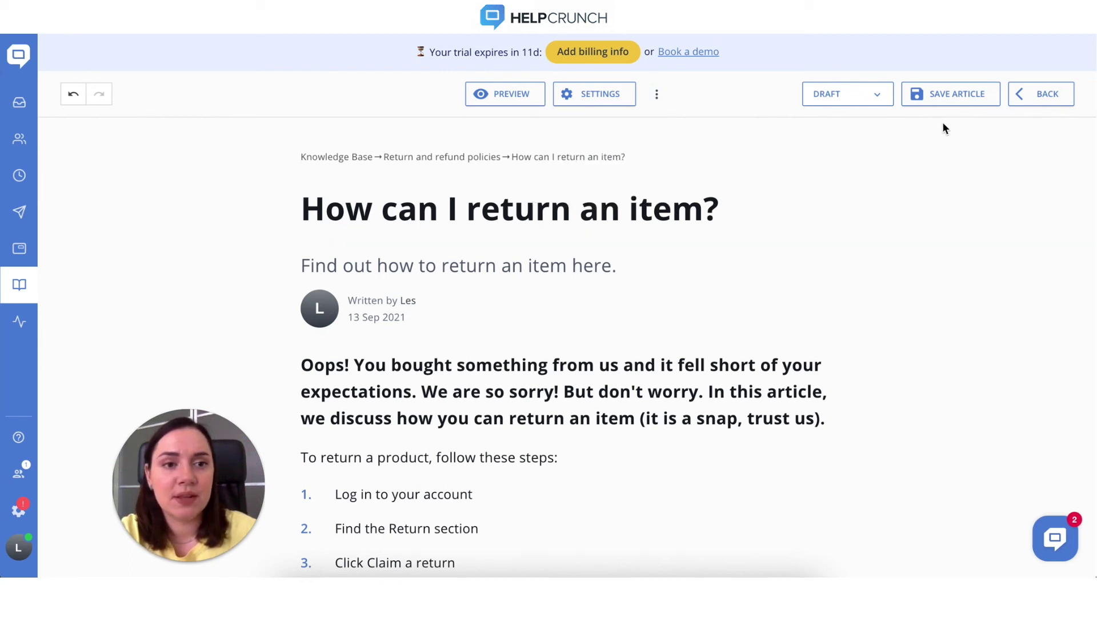
left_click(950, 96)
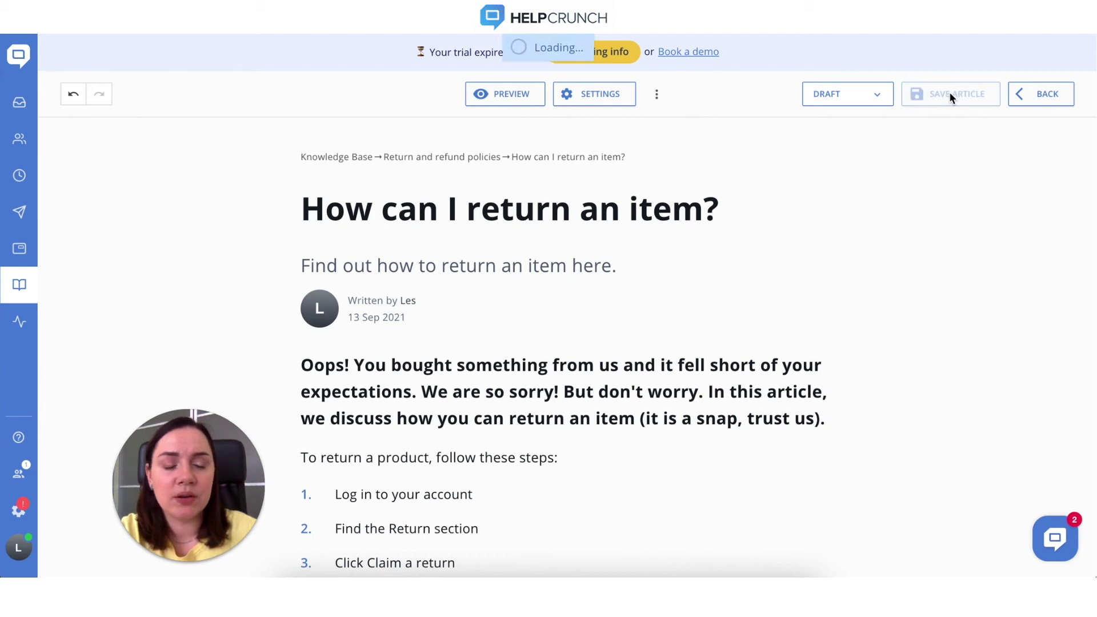
left_click(865, 104)
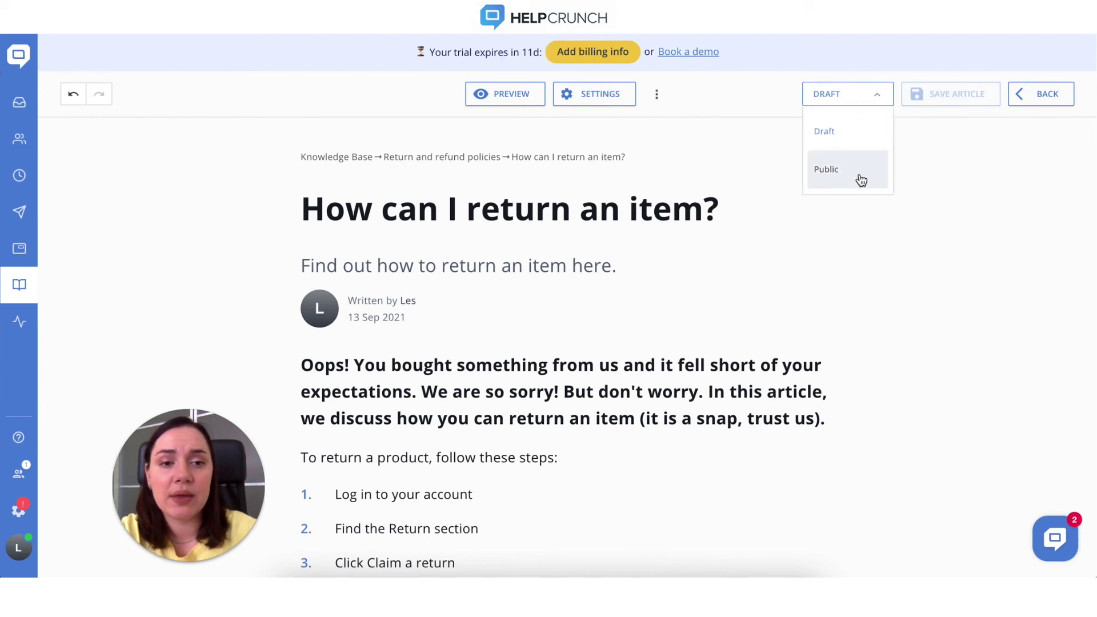
left_click(942, 177)
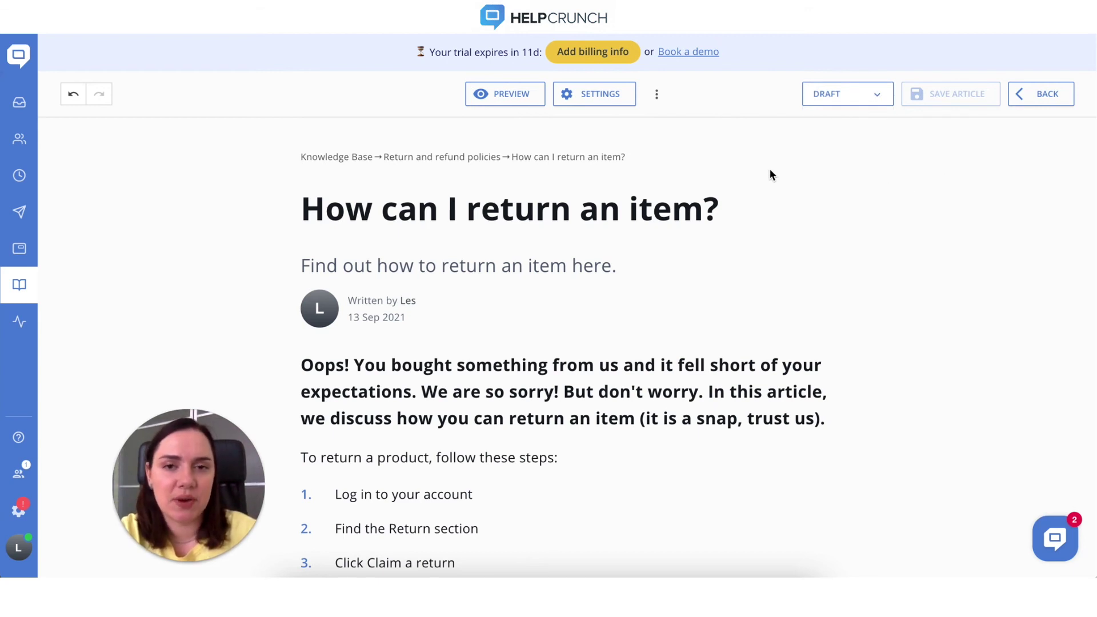
- Open the knowledge base's Appearance settings and view how the public help center looks
left_click(19, 285)
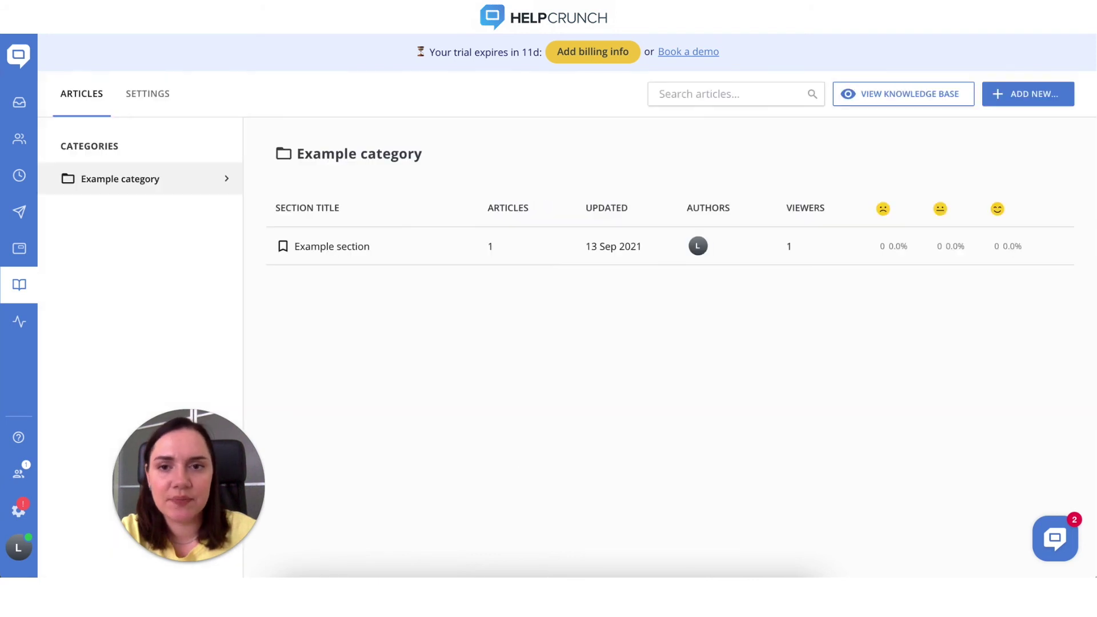
left_click(131, 103)
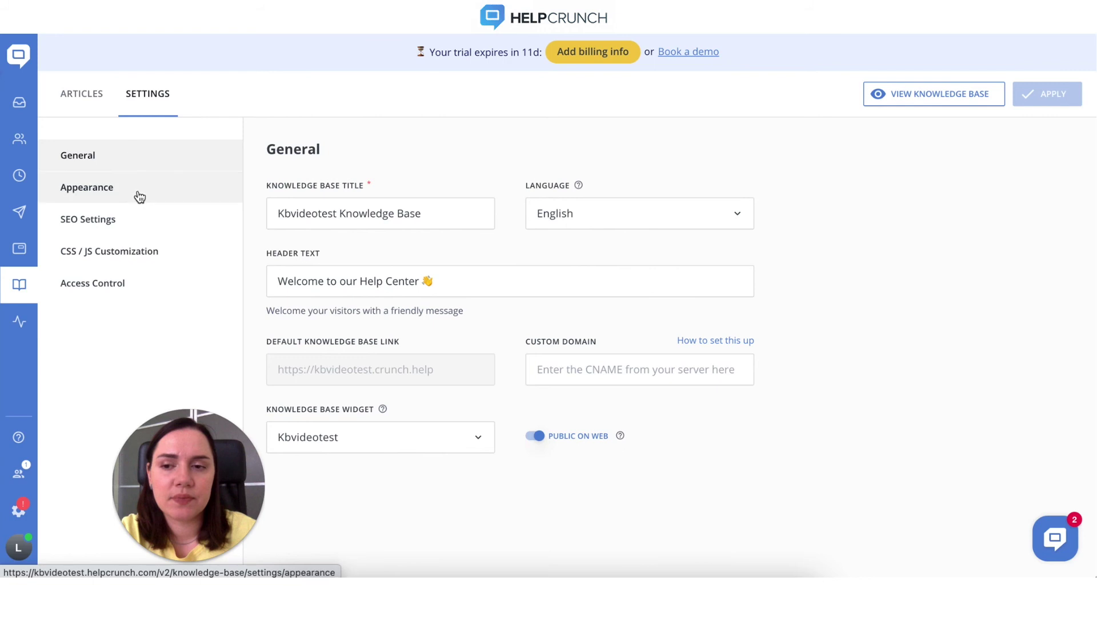
left_click(139, 197)
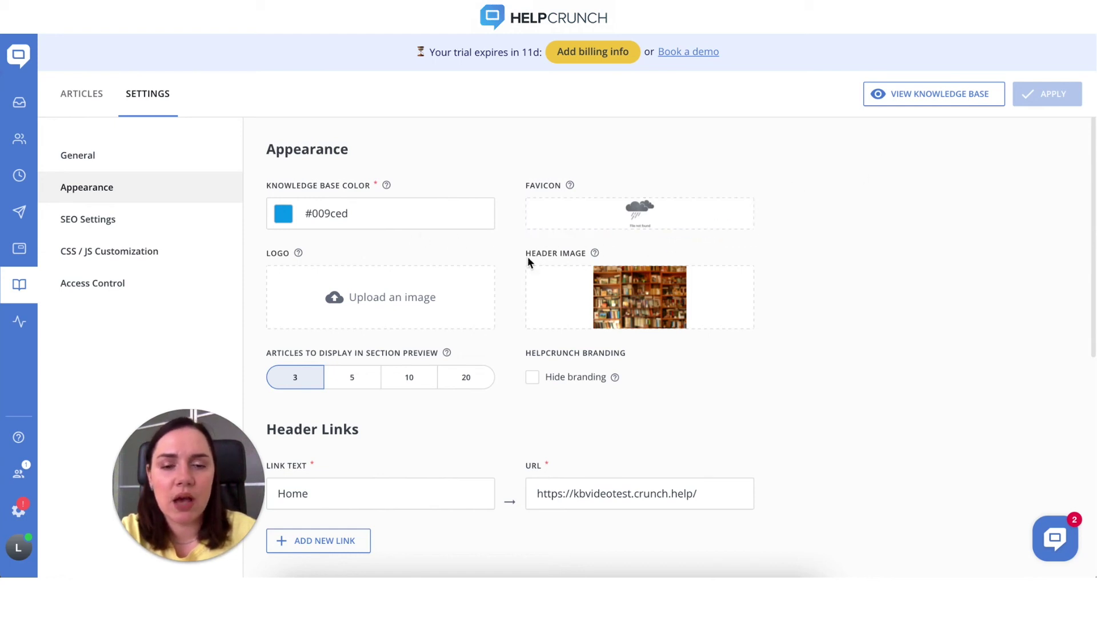
left_click(917, 95)
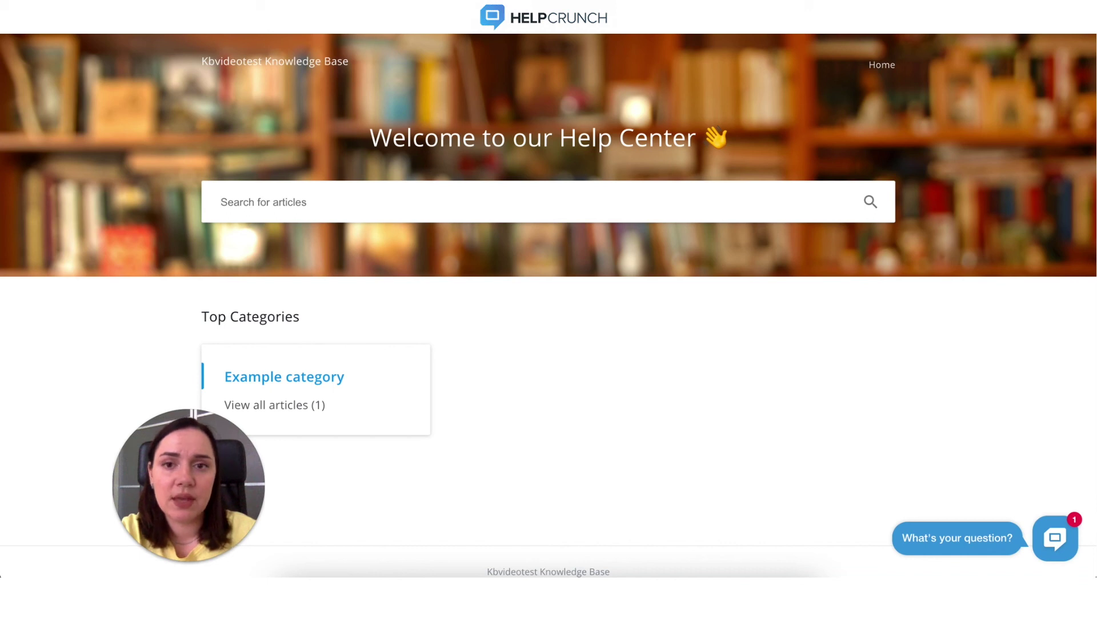
key("ctrl+w")
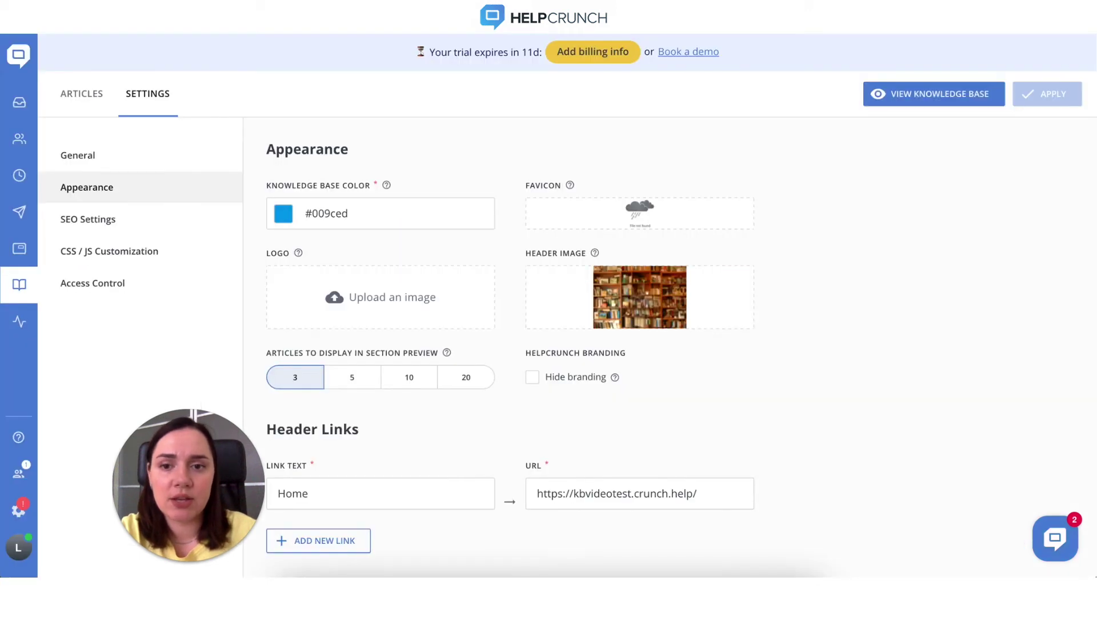
- Set the knowledge base color to #e6ed00, apply the change and open the public knowledge base
left_click(283, 226)
left_click(372, 361)
left_click_drag(355, 361, 348, 361)
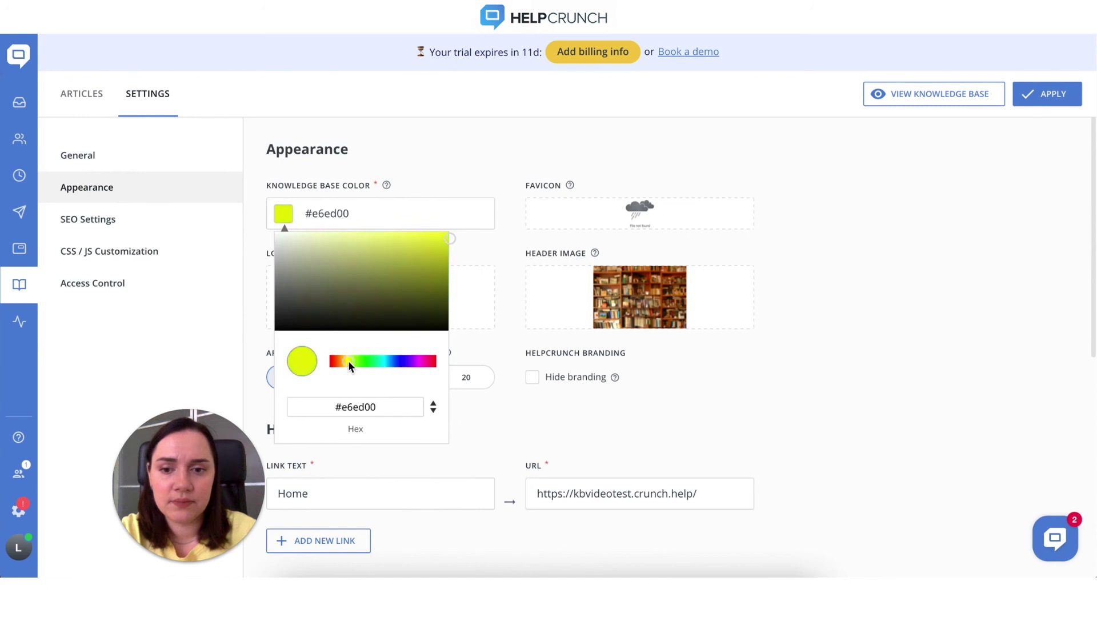
left_click(1034, 94)
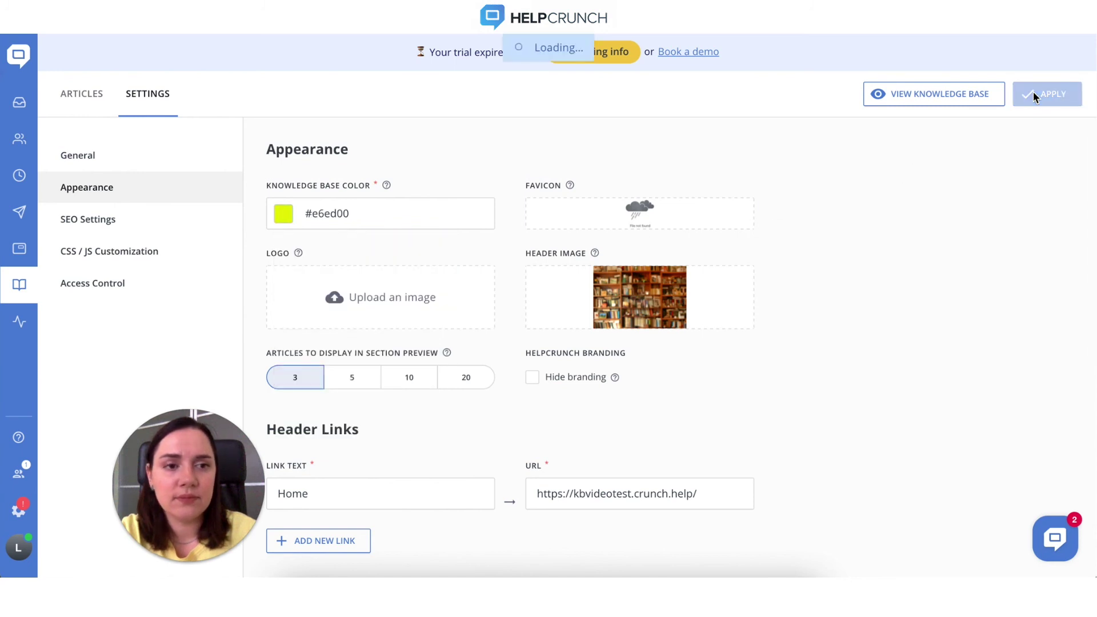
left_click(935, 96)
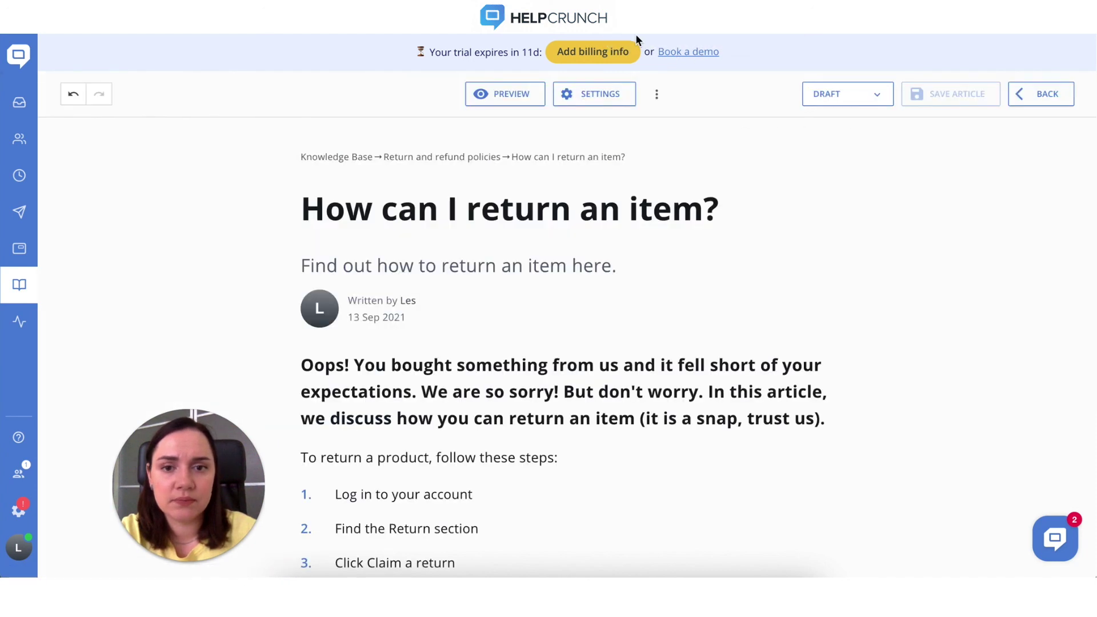
- Preview the "How can I return an item?" article and examine its header, heading, numbered steps and callouts
left_click(495, 96)
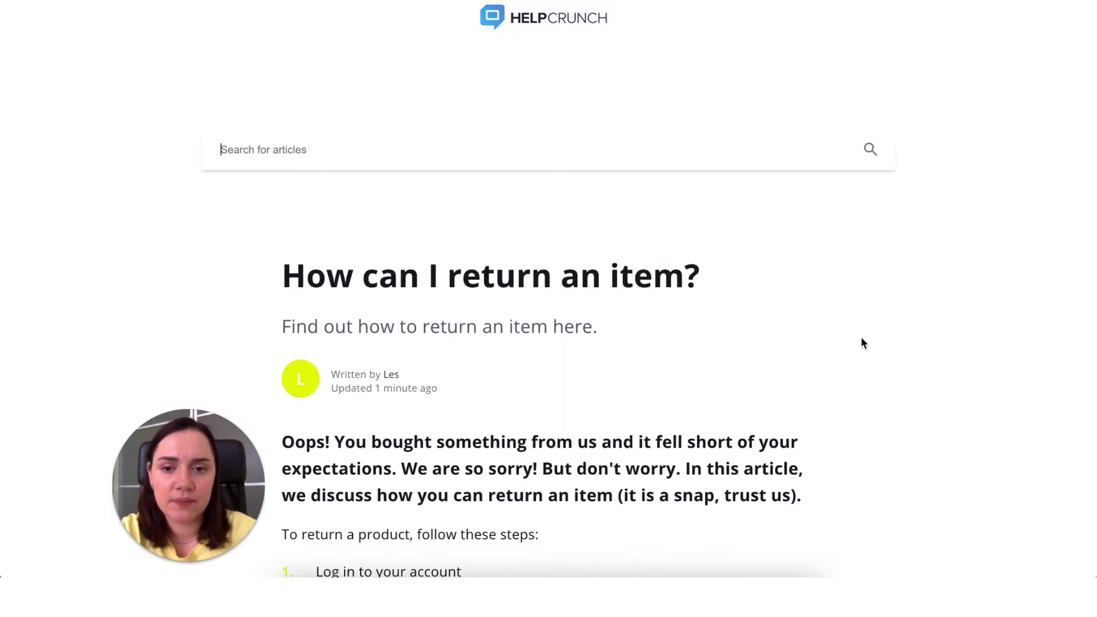
scroll(863, 338, "down", 2)
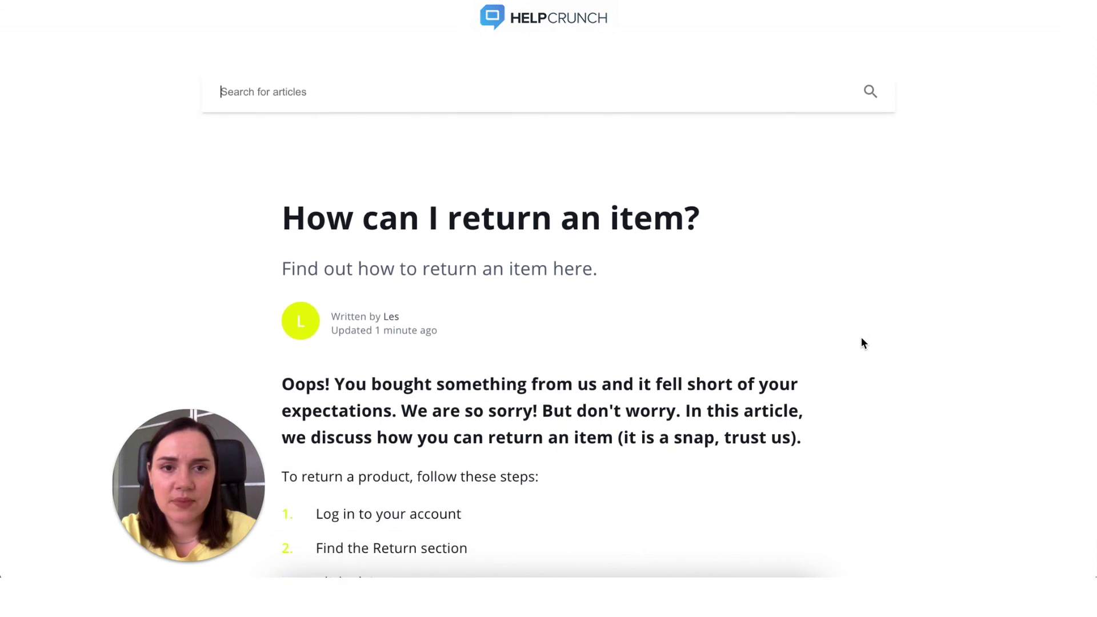
scroll(862, 342, "up", 2)
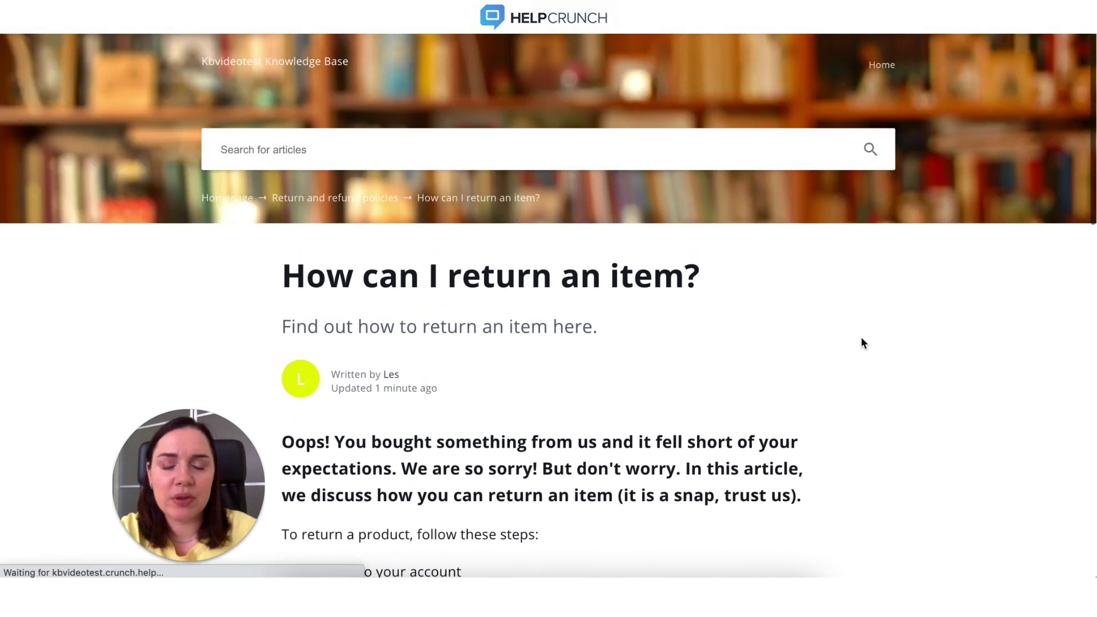
scroll(862, 343, "down", 1)
scroll(862, 341, "down", 2)
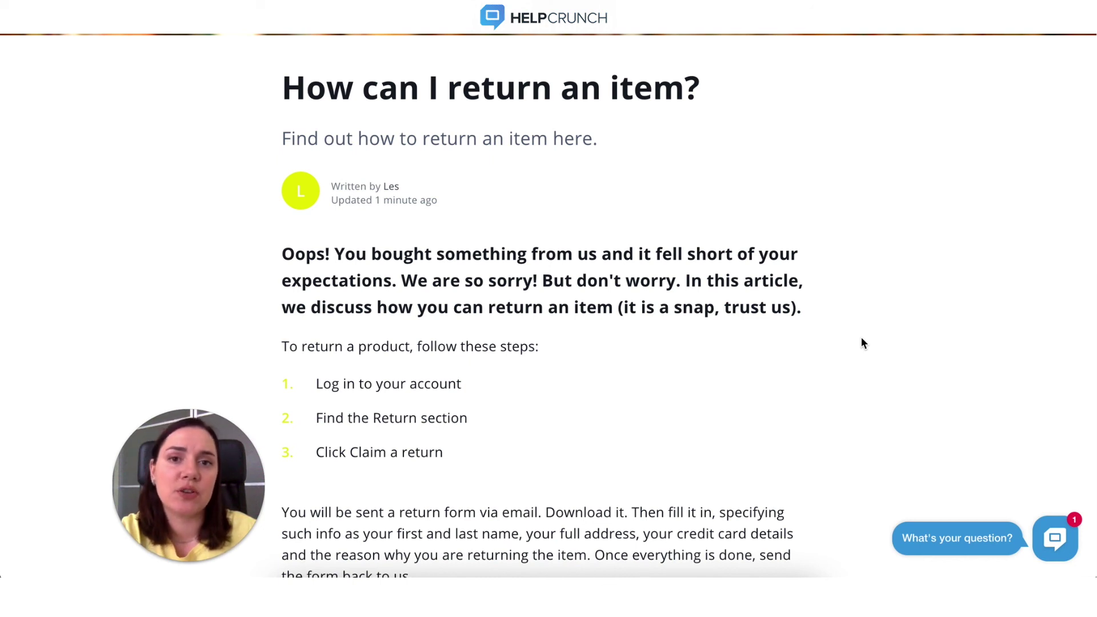
scroll(861, 338, "down", 2)
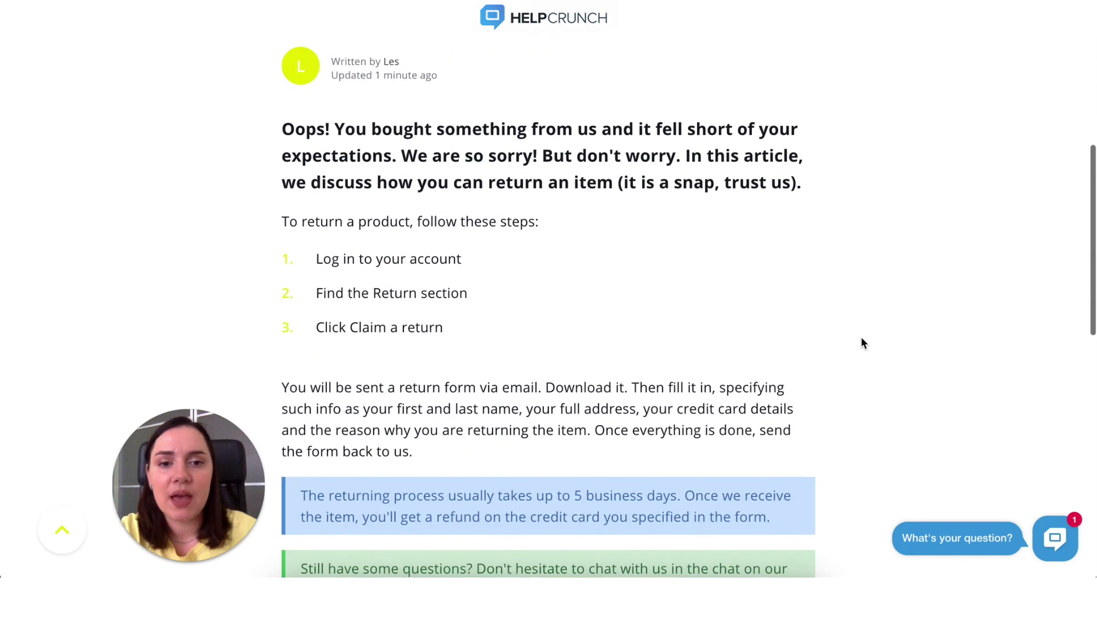
scroll(862, 338, "down", 1)
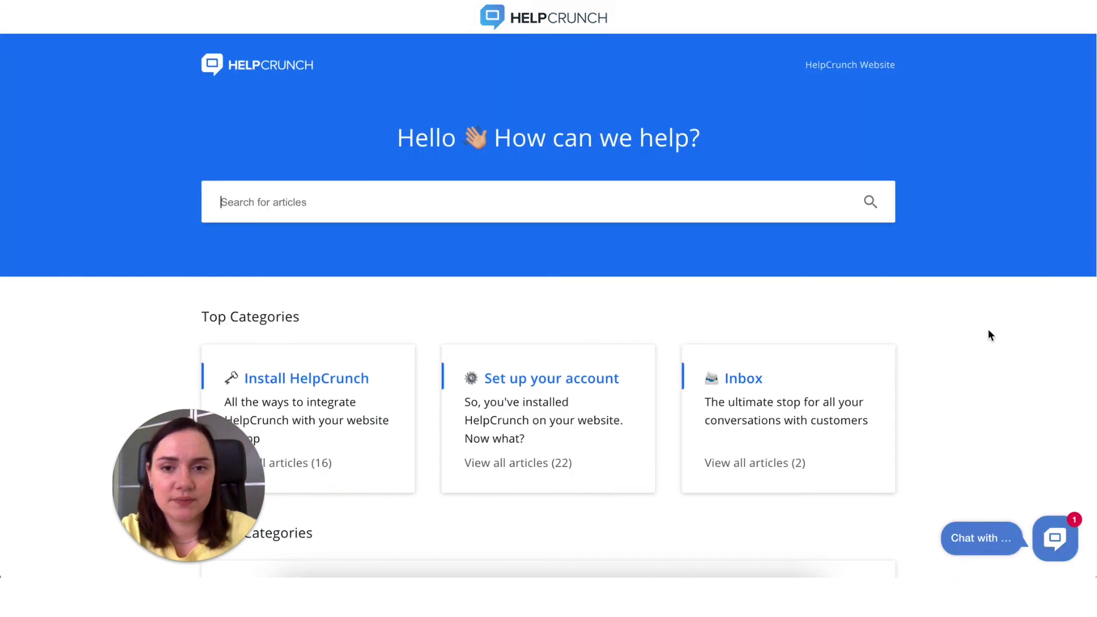
- Browse the top and other categories of HelpCrunch's own help center as an example
scroll(989, 331, "down", 3)
scroll(989, 331, "down", 5)
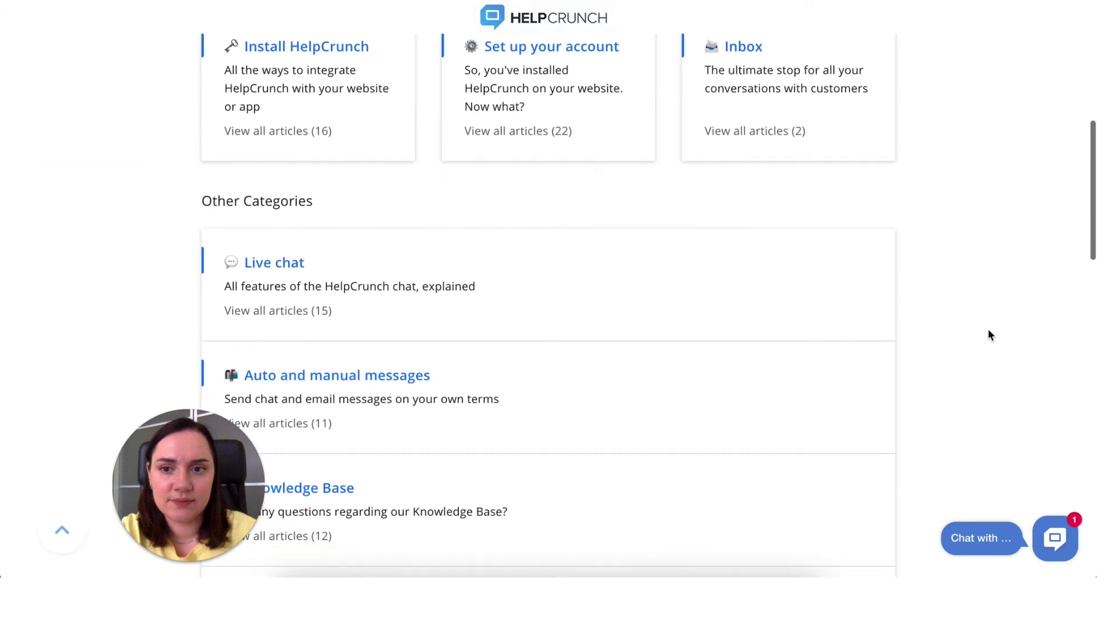
scroll(990, 335, "down", 1)
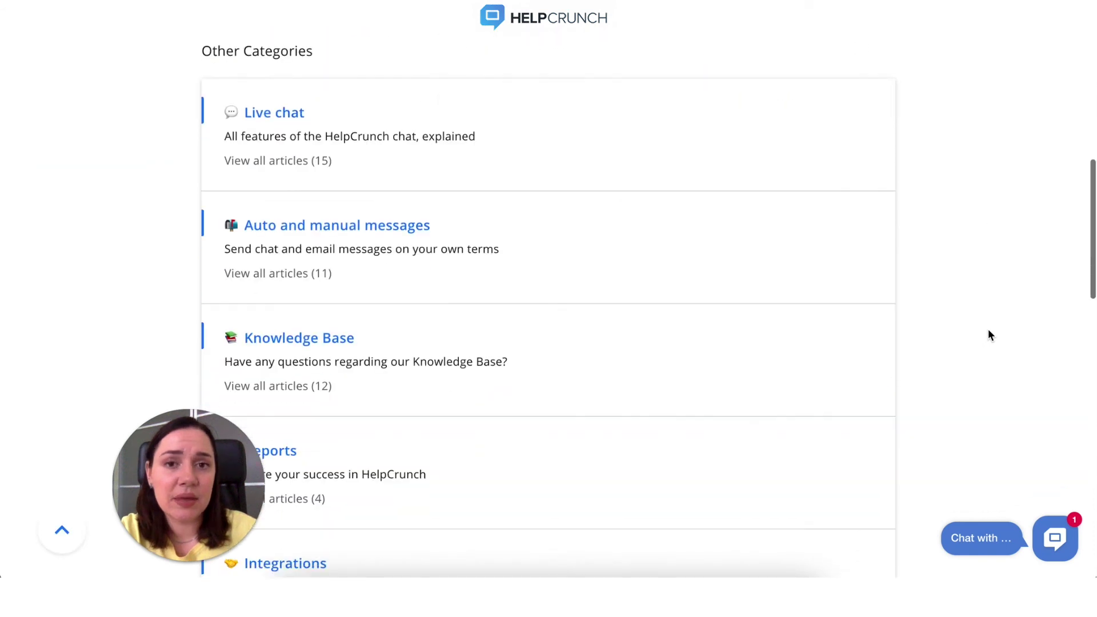
scroll(991, 334, "down", 1)
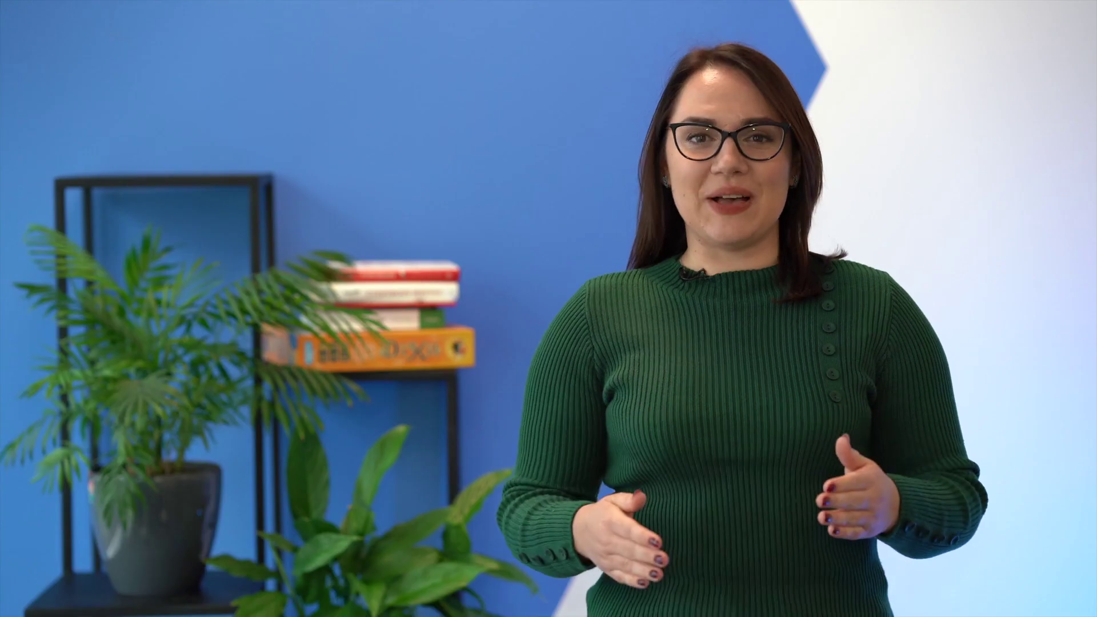